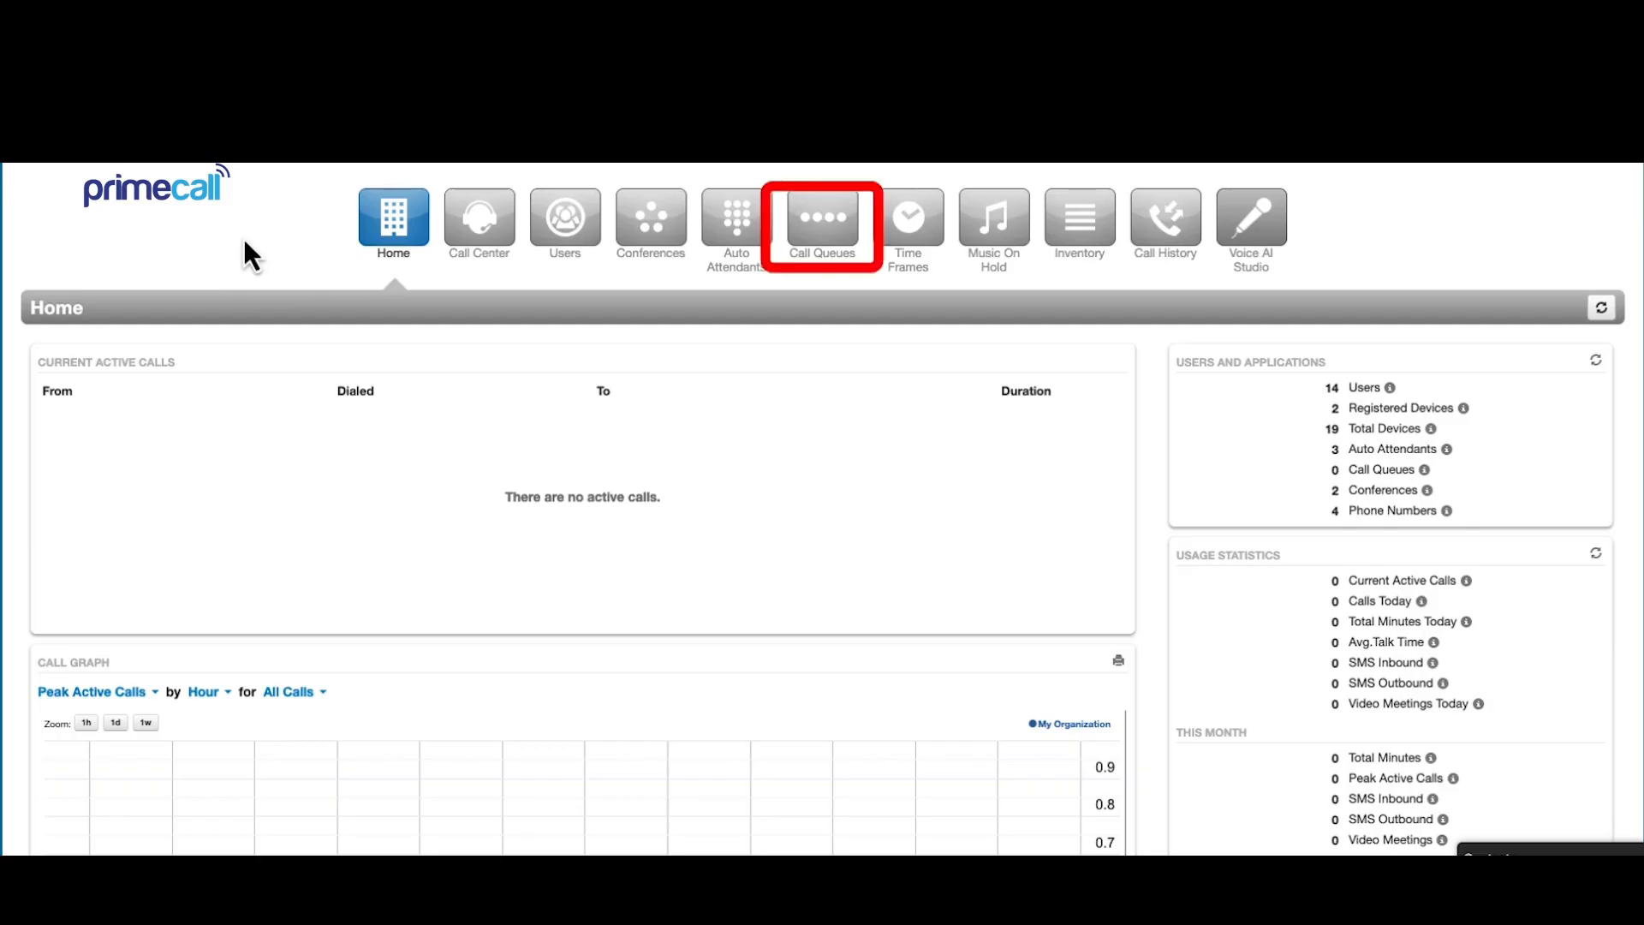
Start a new call queue named "Customer Service" with extension 8500.
click(822, 248)
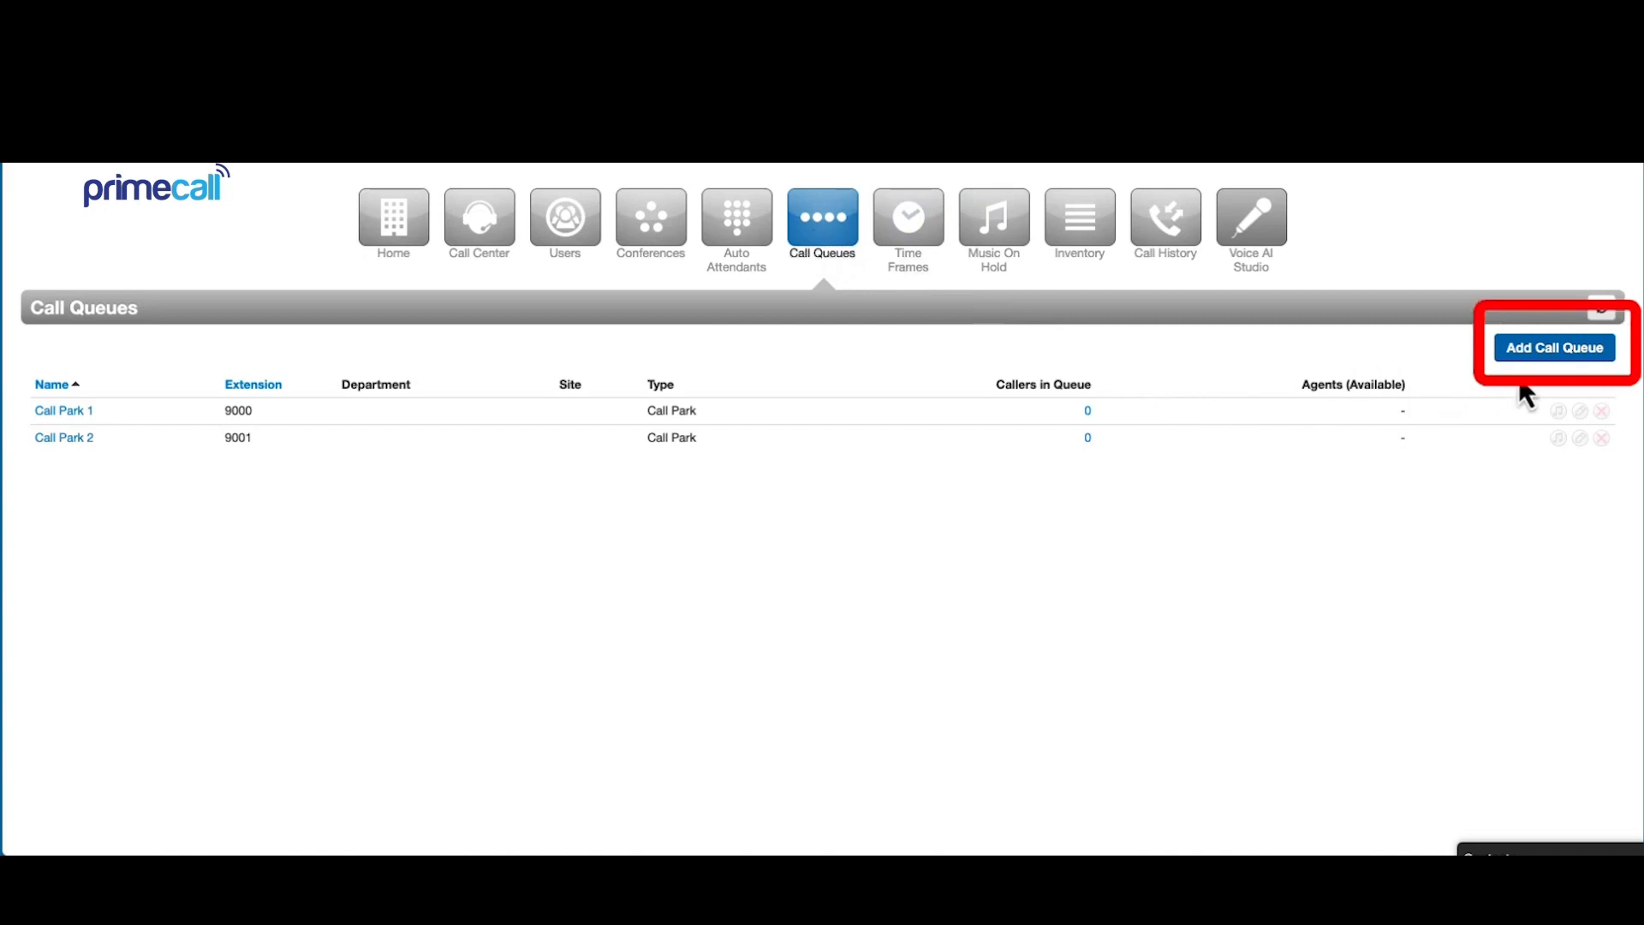
click(1552, 355)
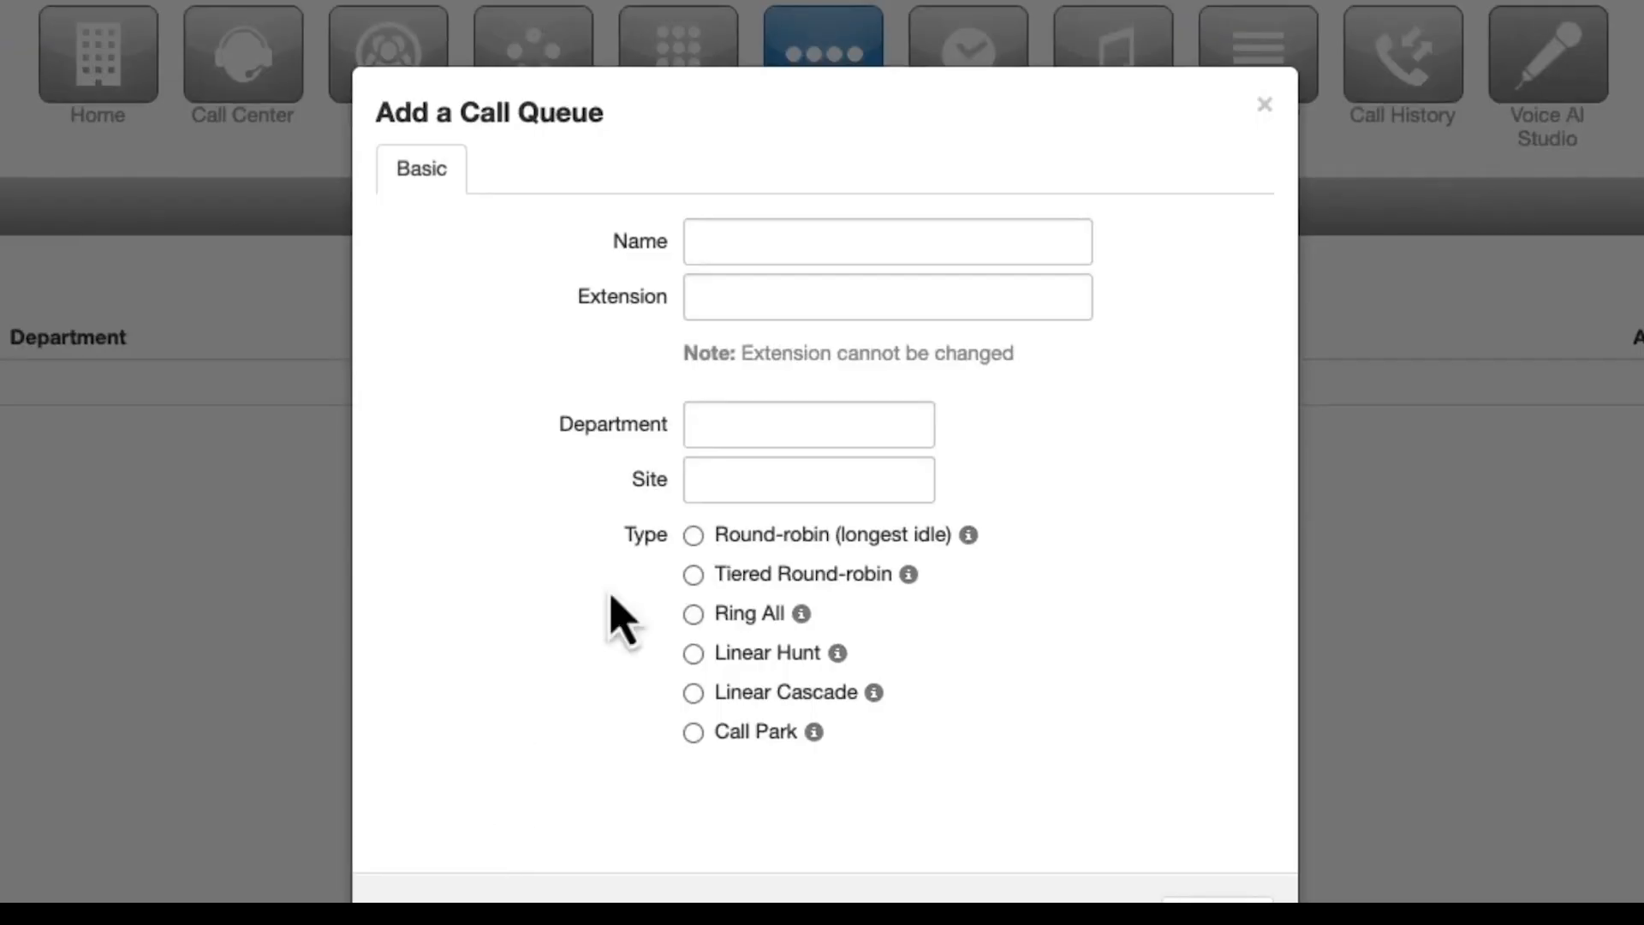
click(741, 257)
text(Customer Service)
click(731, 304)
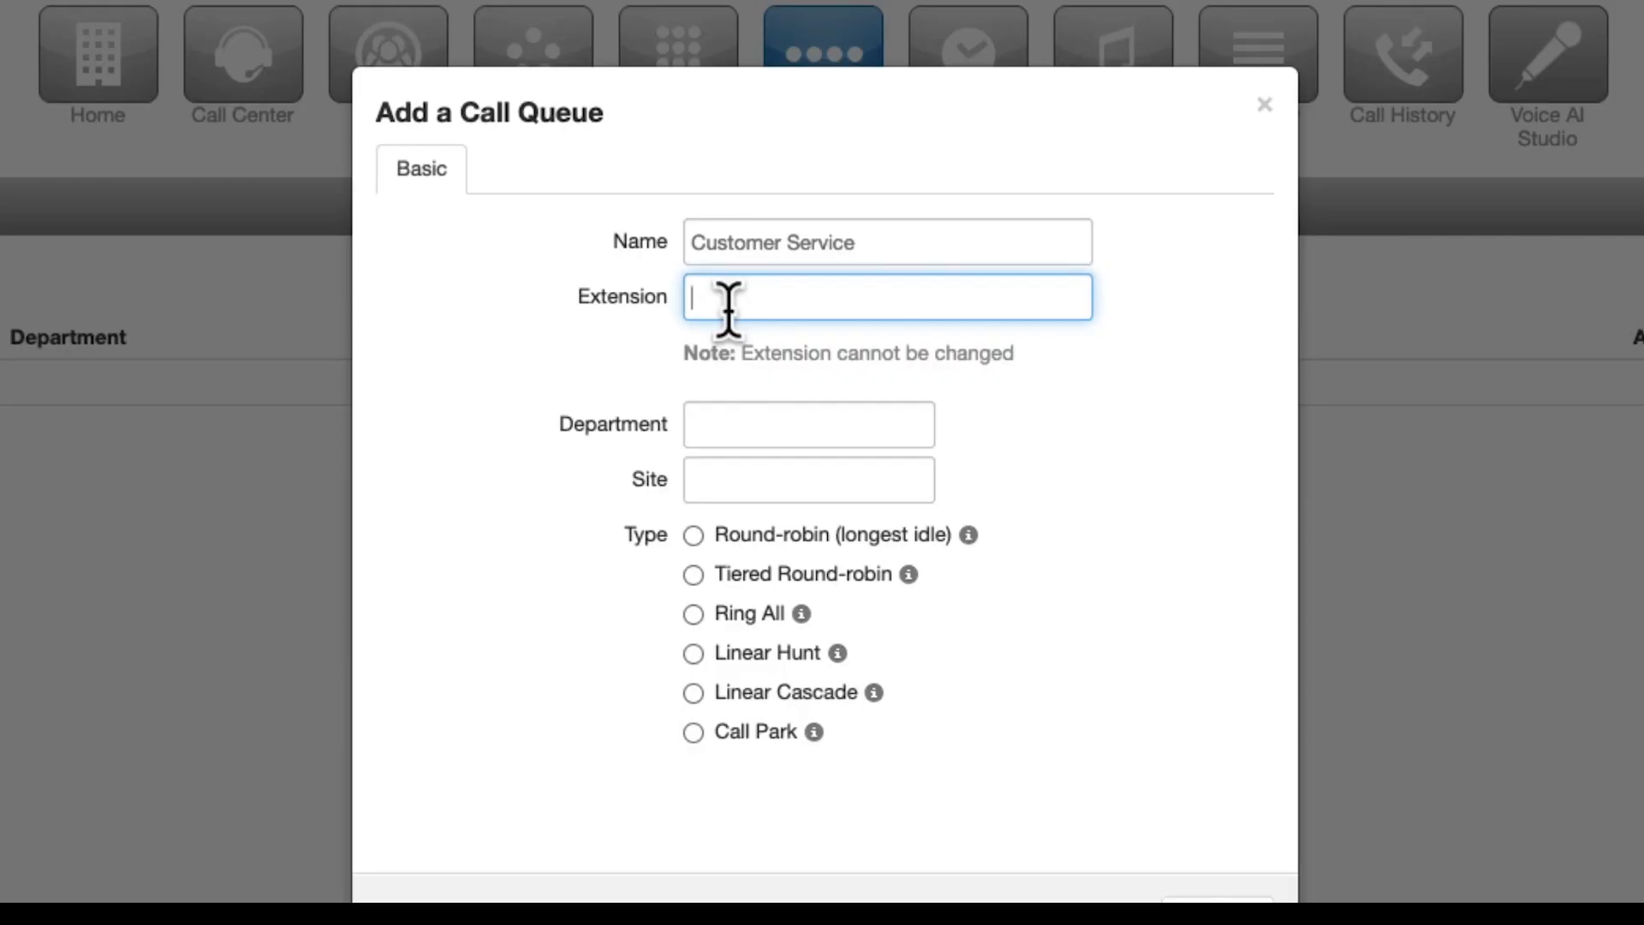
text(8500)
click(997, 458)
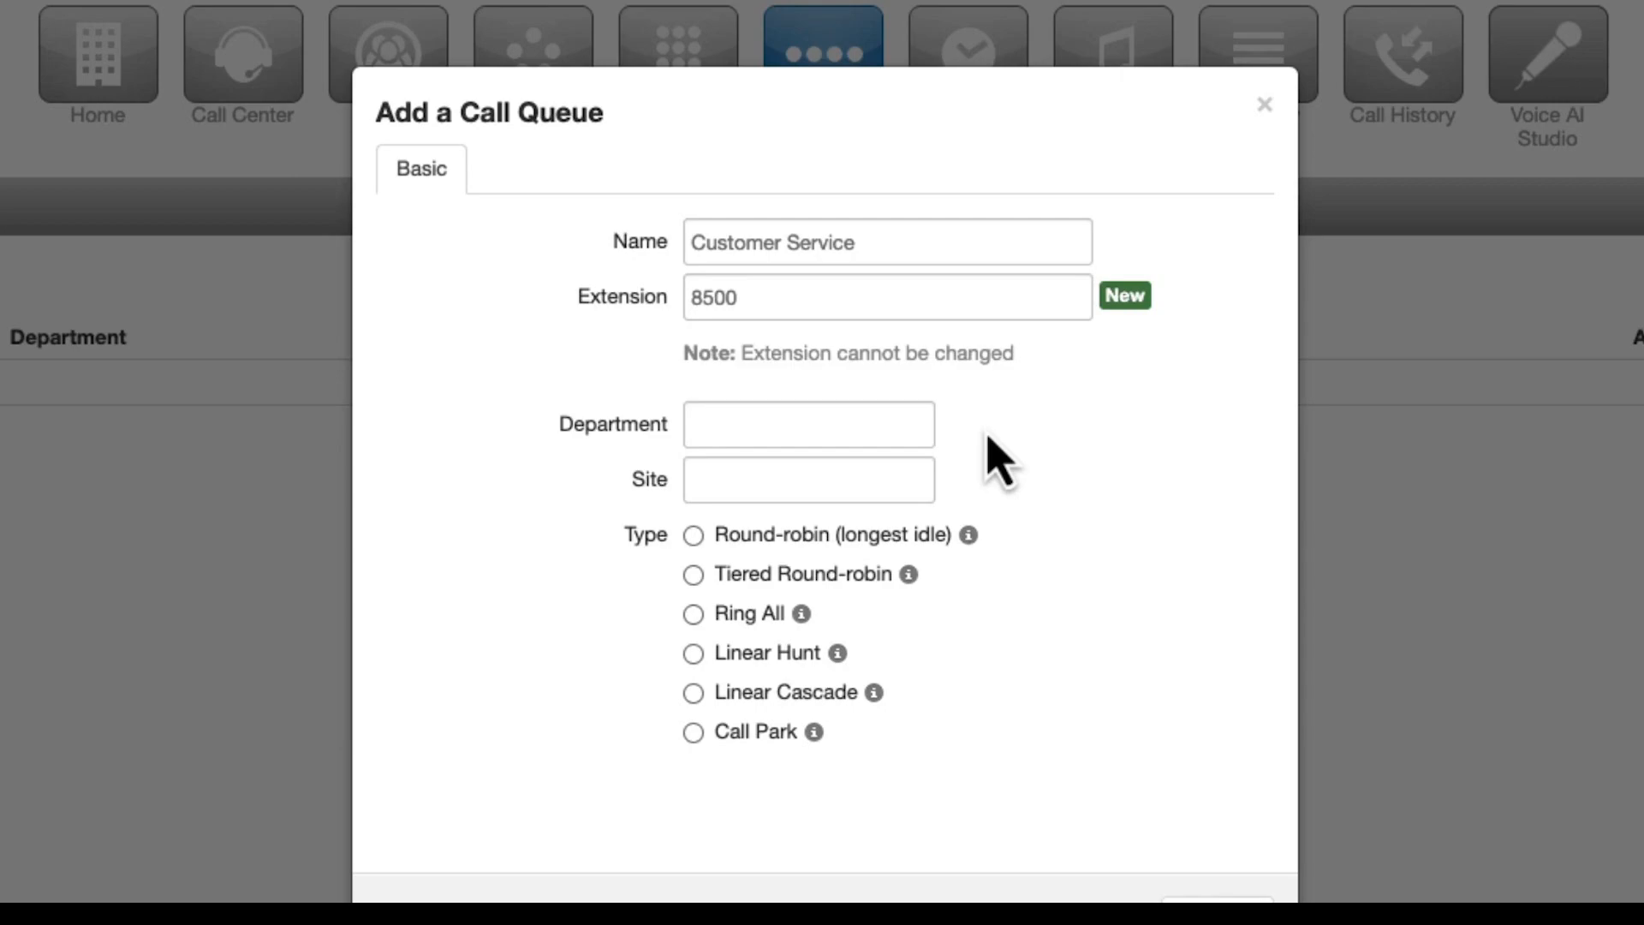
Review the descriptions of the queue types and set the queue's type to Linear Hunt.
mouse_move(970, 548)
mouse_move(917, 588)
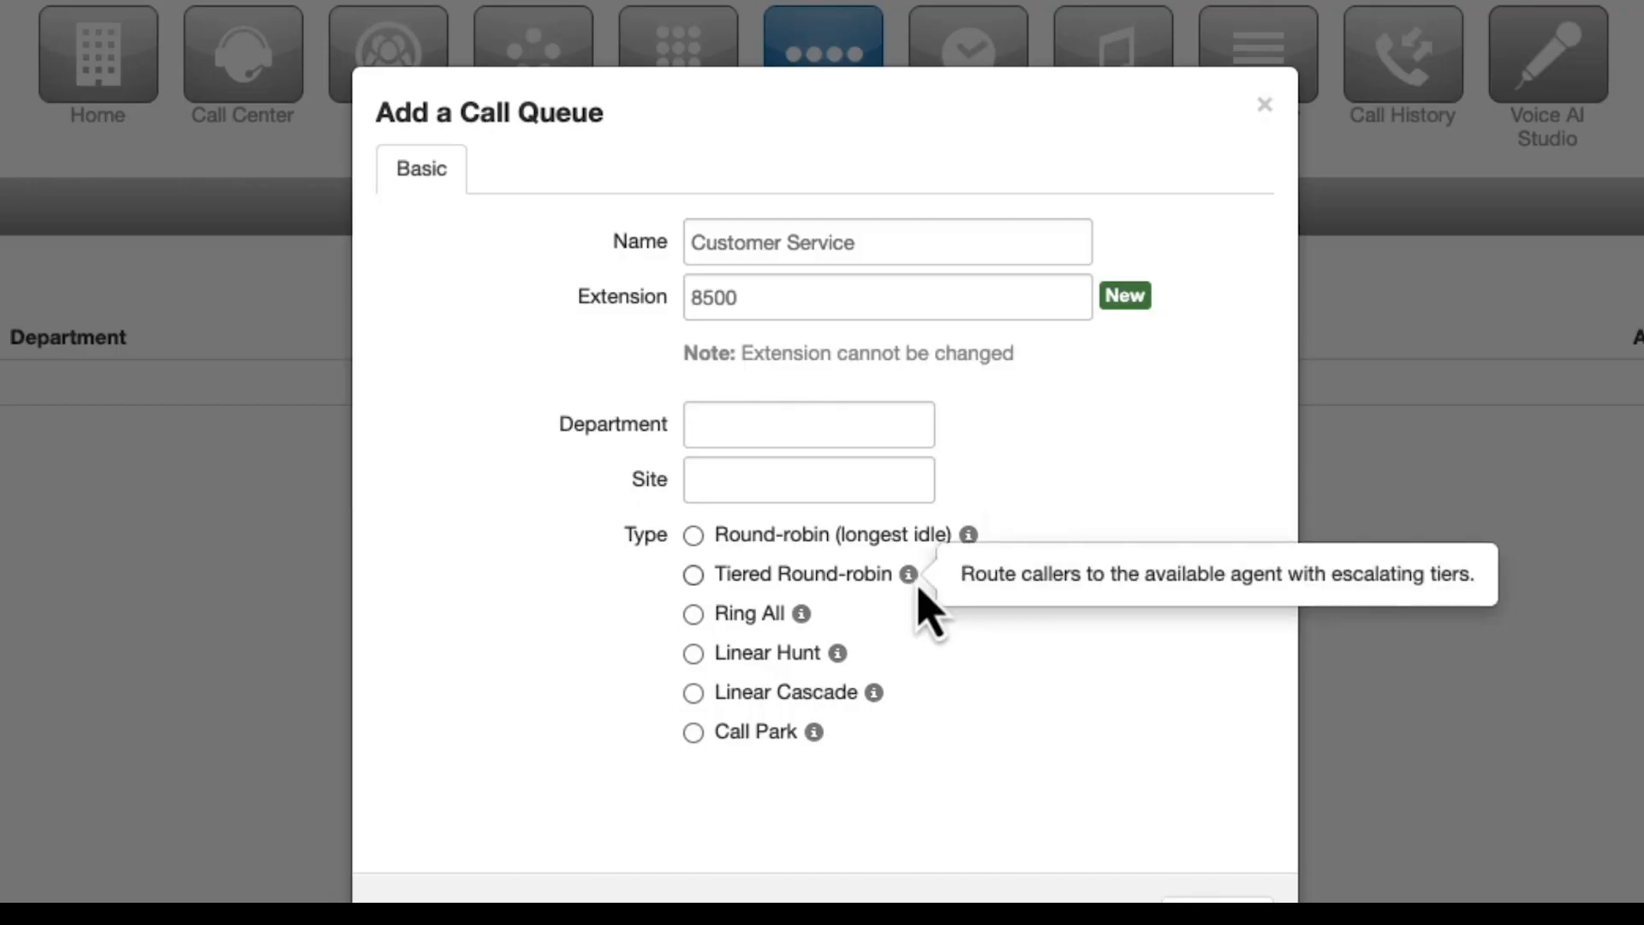
mouse_move(806, 627)
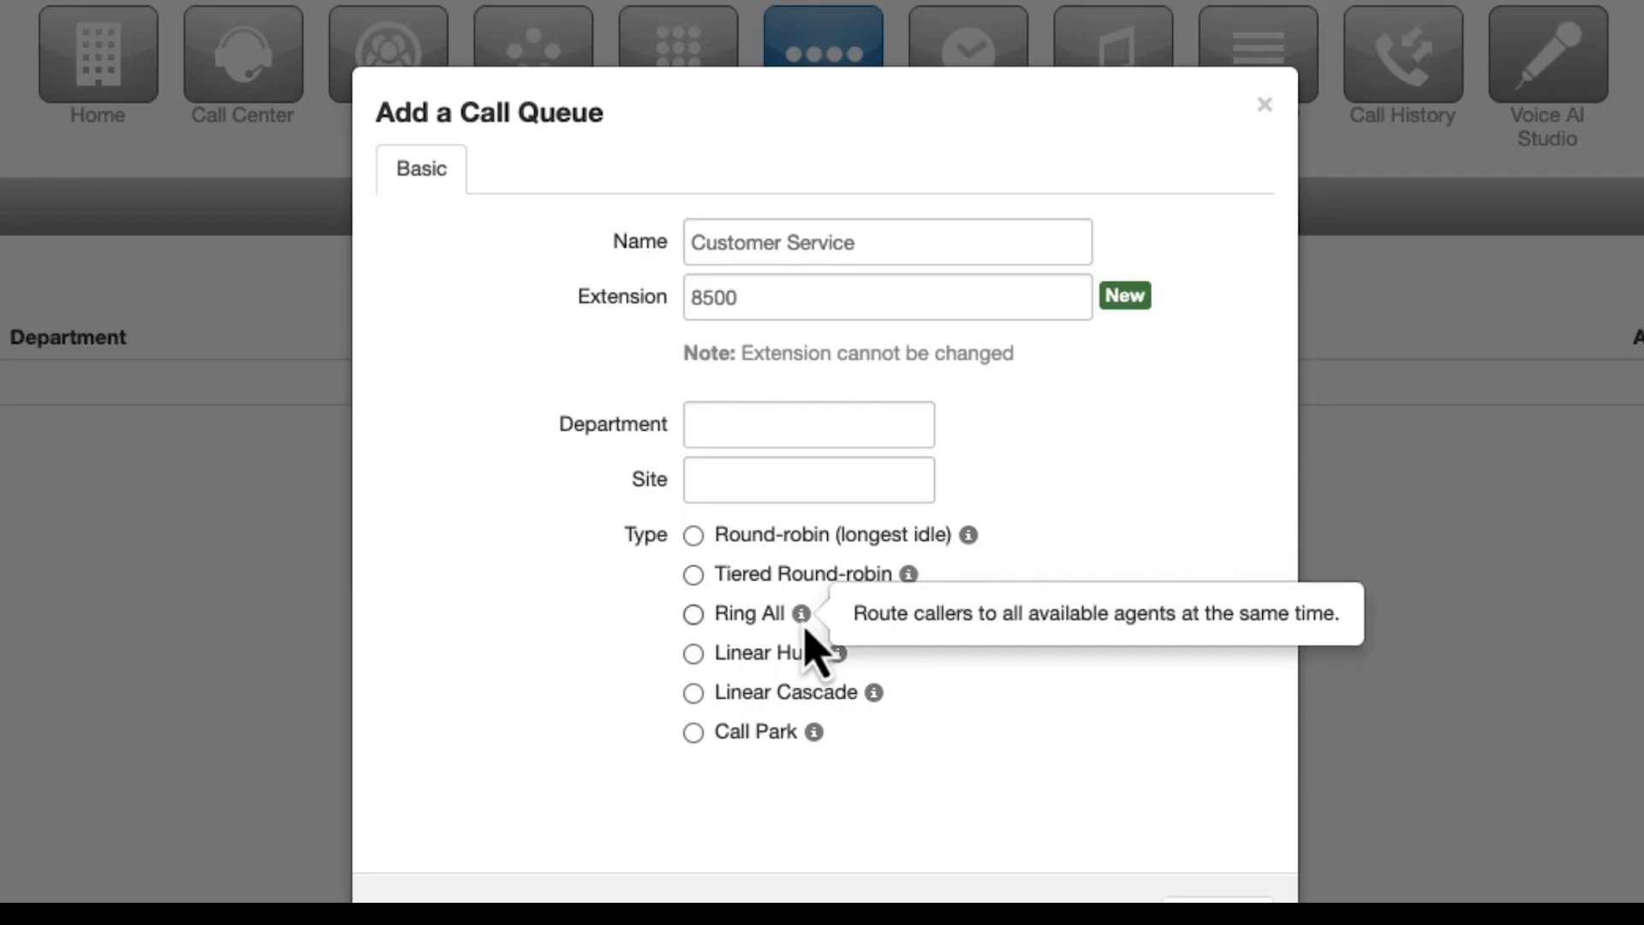
mouse_move(843, 668)
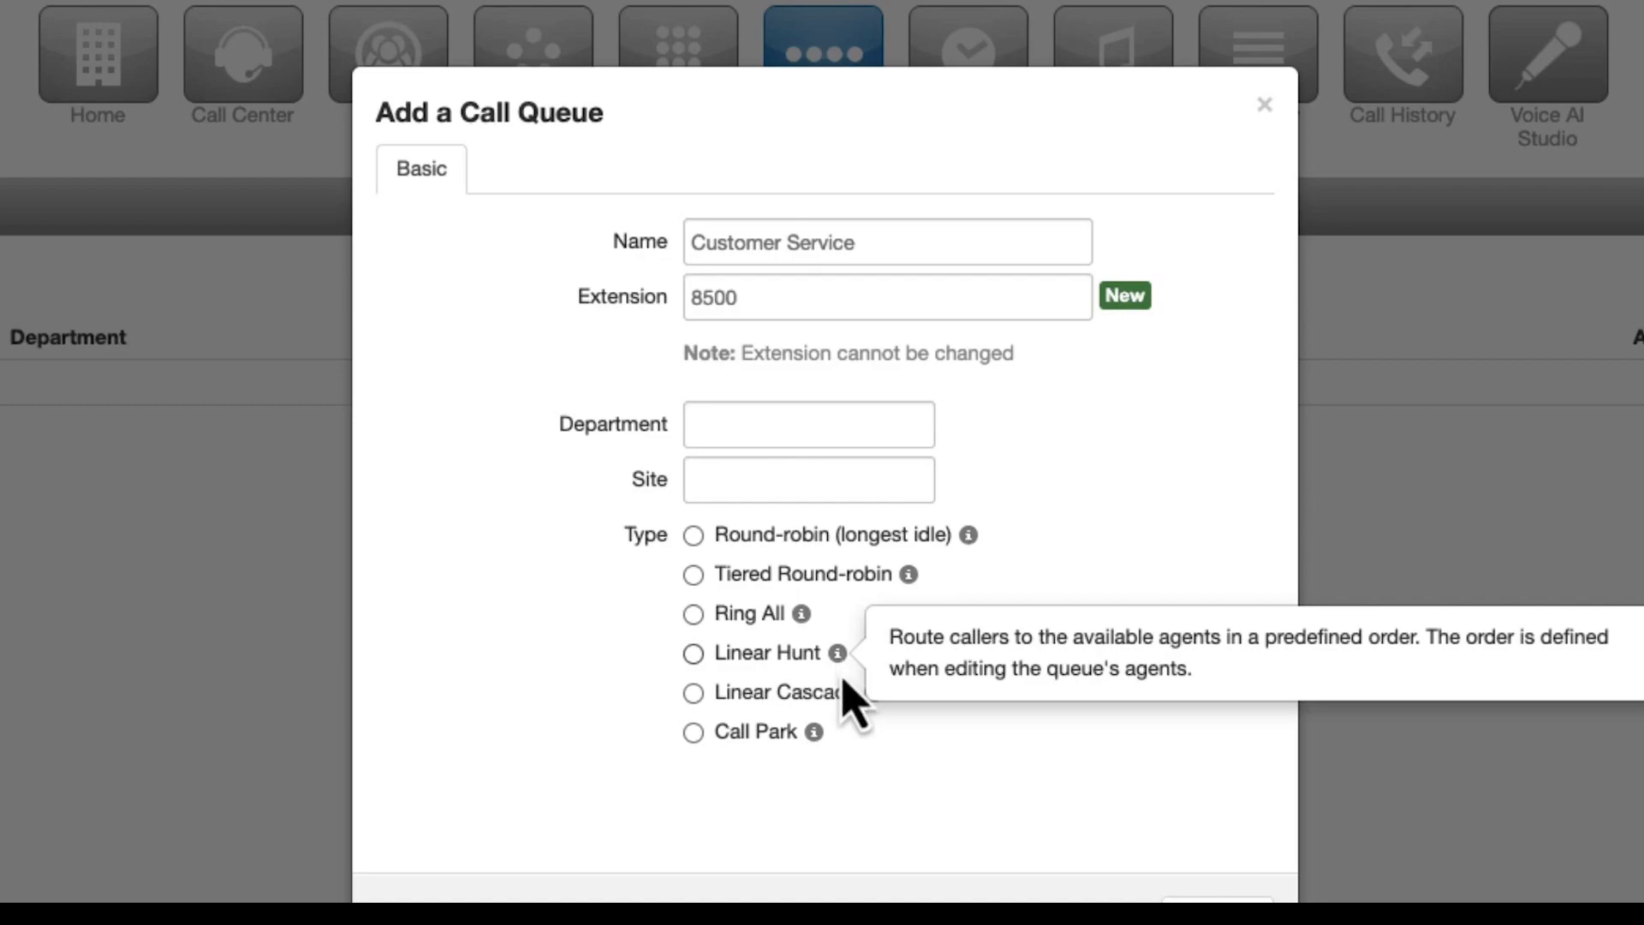
mouse_move(872, 705)
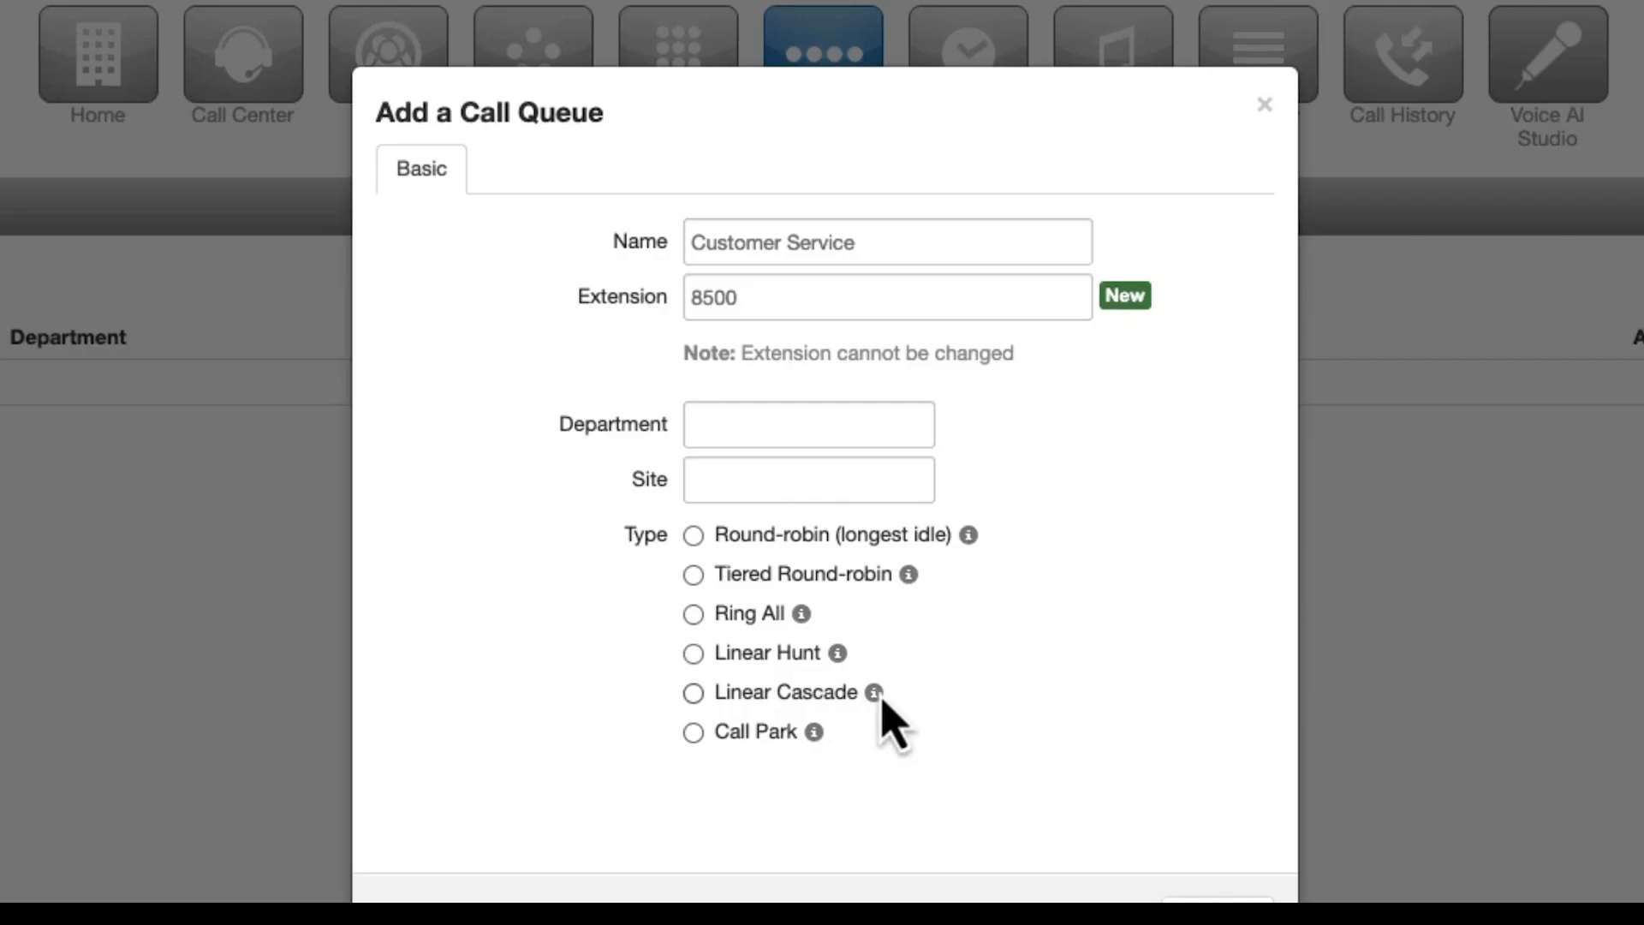
click(693, 655)
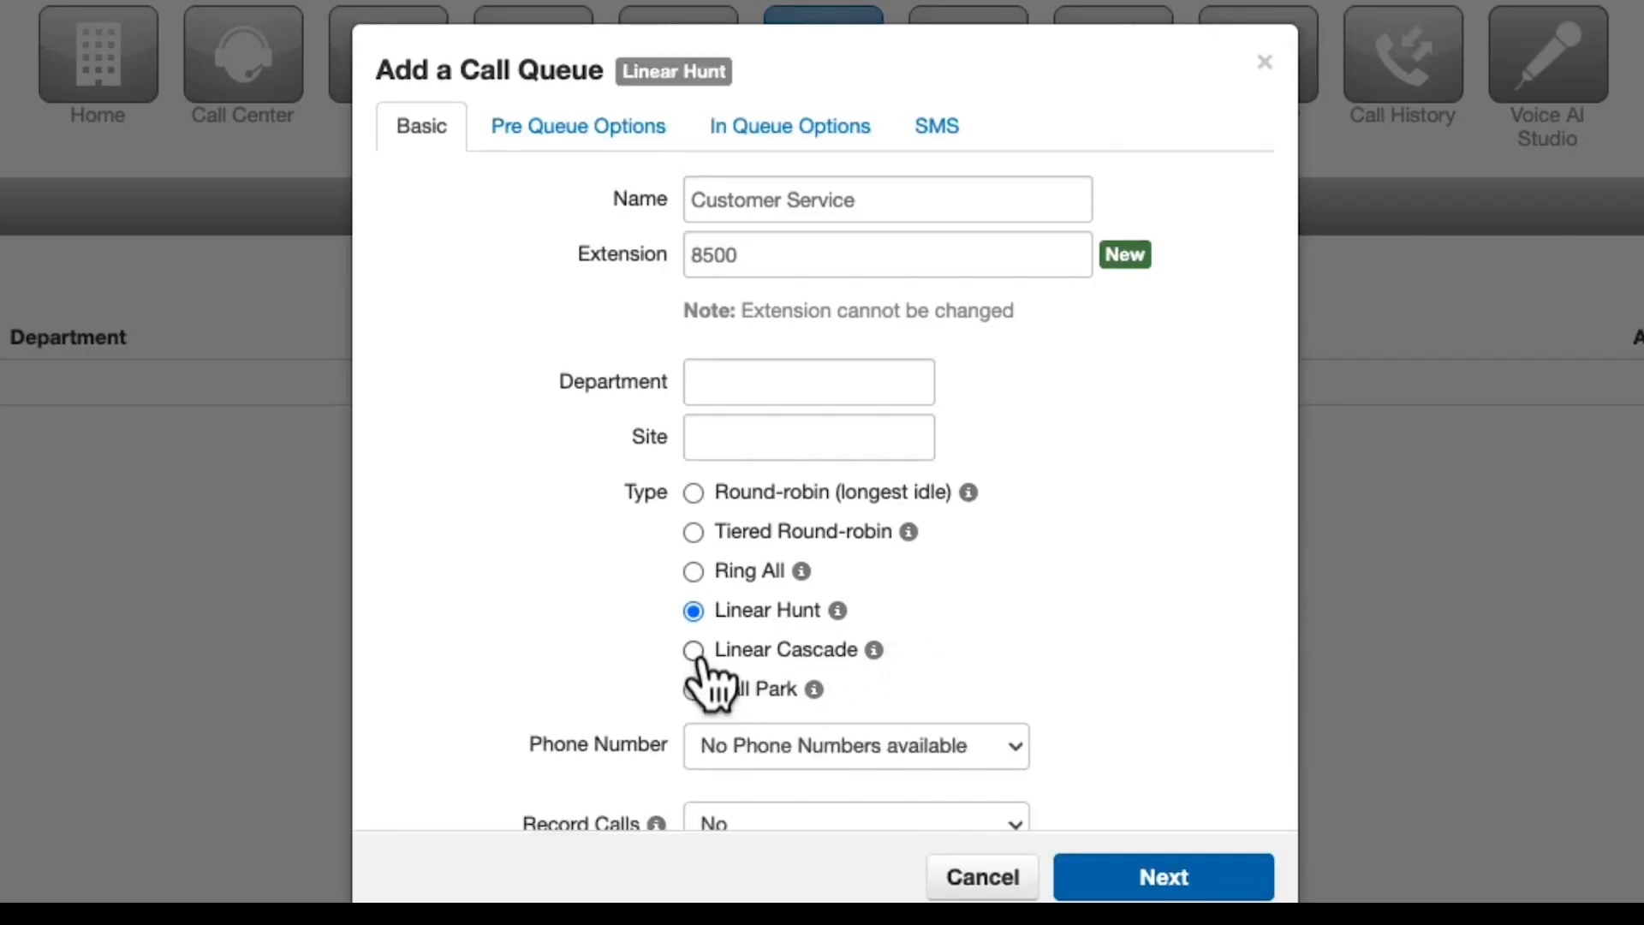
Set Record Calls to Yes for the queue and continue to the pre-queue options.
scroll(1113, 651, down, 2)
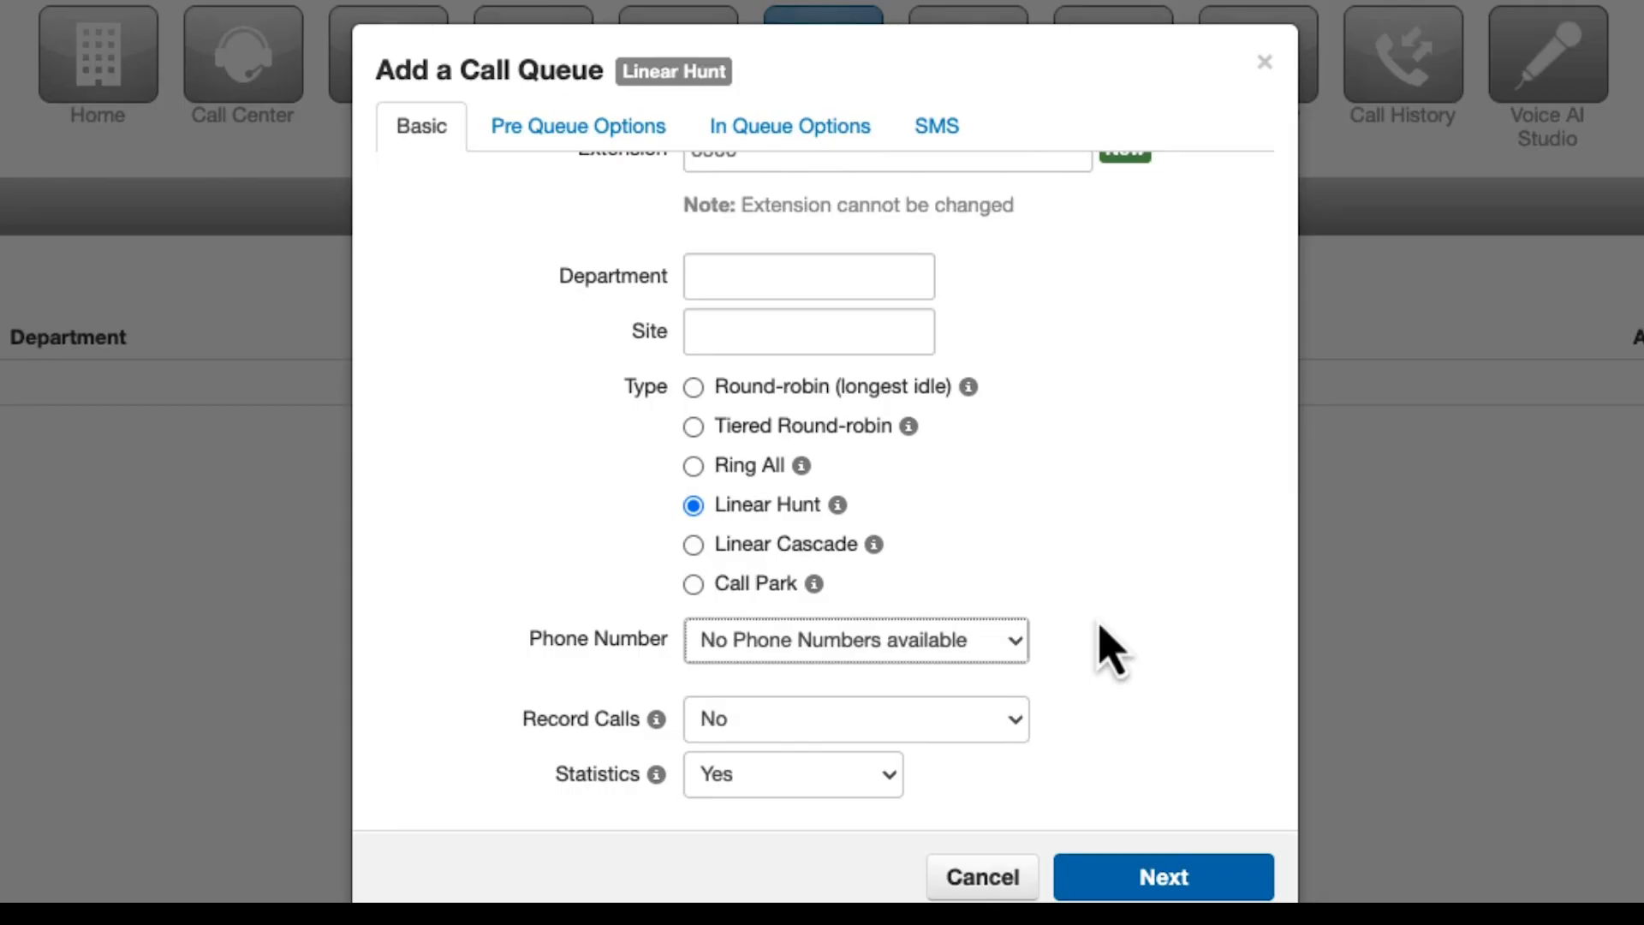
click(1018, 724)
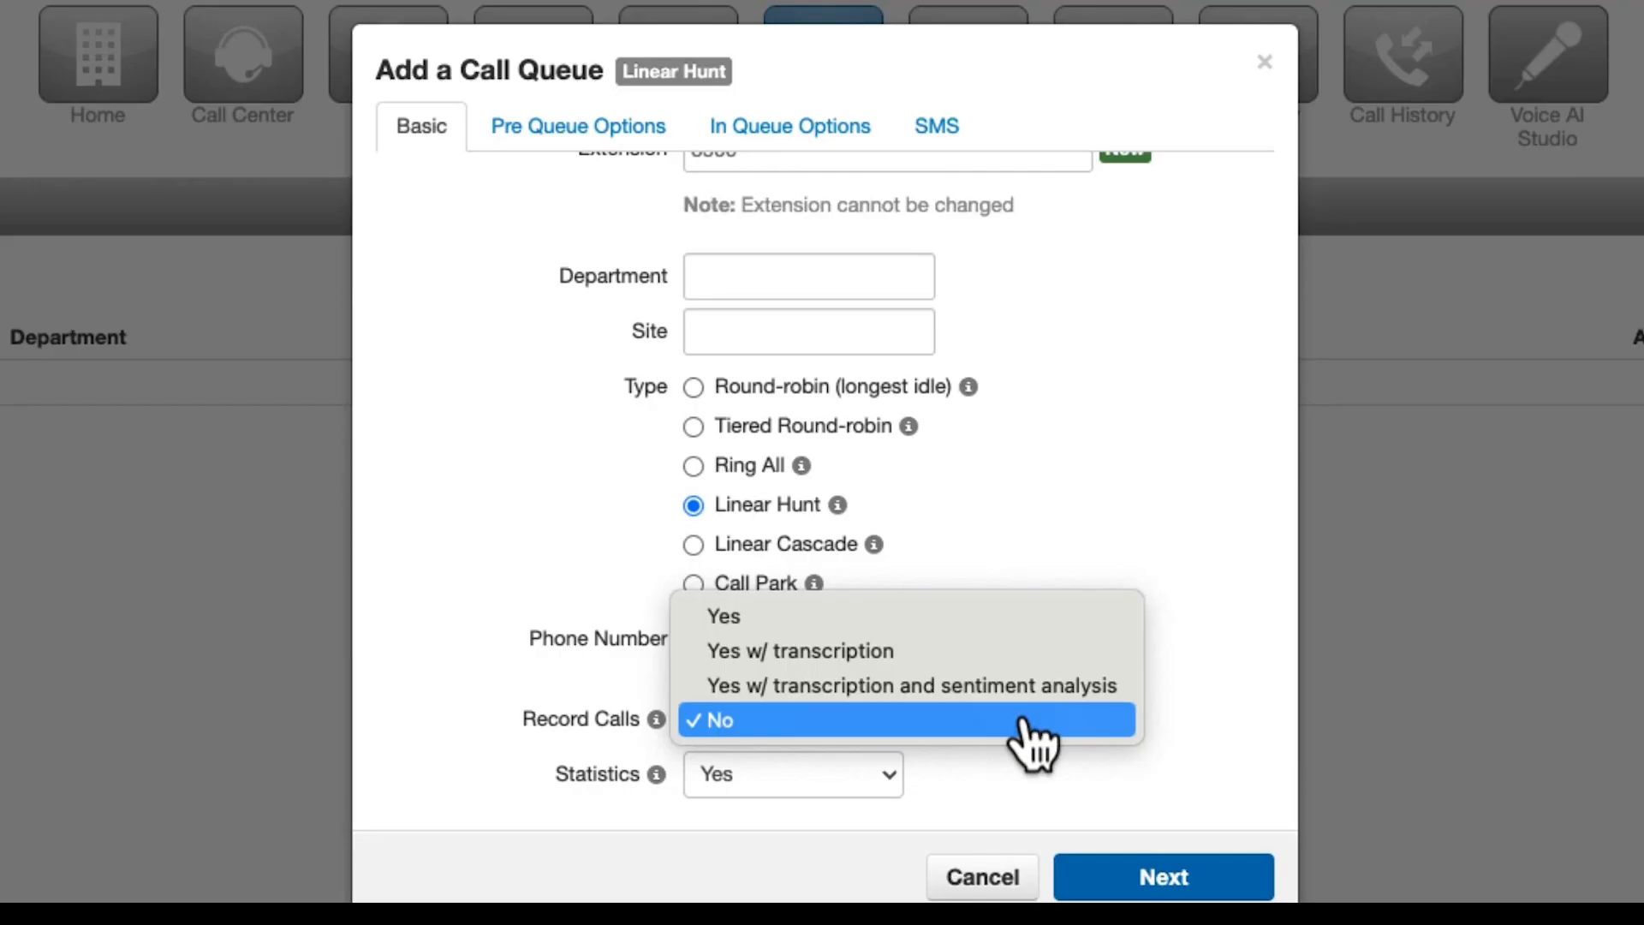
click(1027, 616)
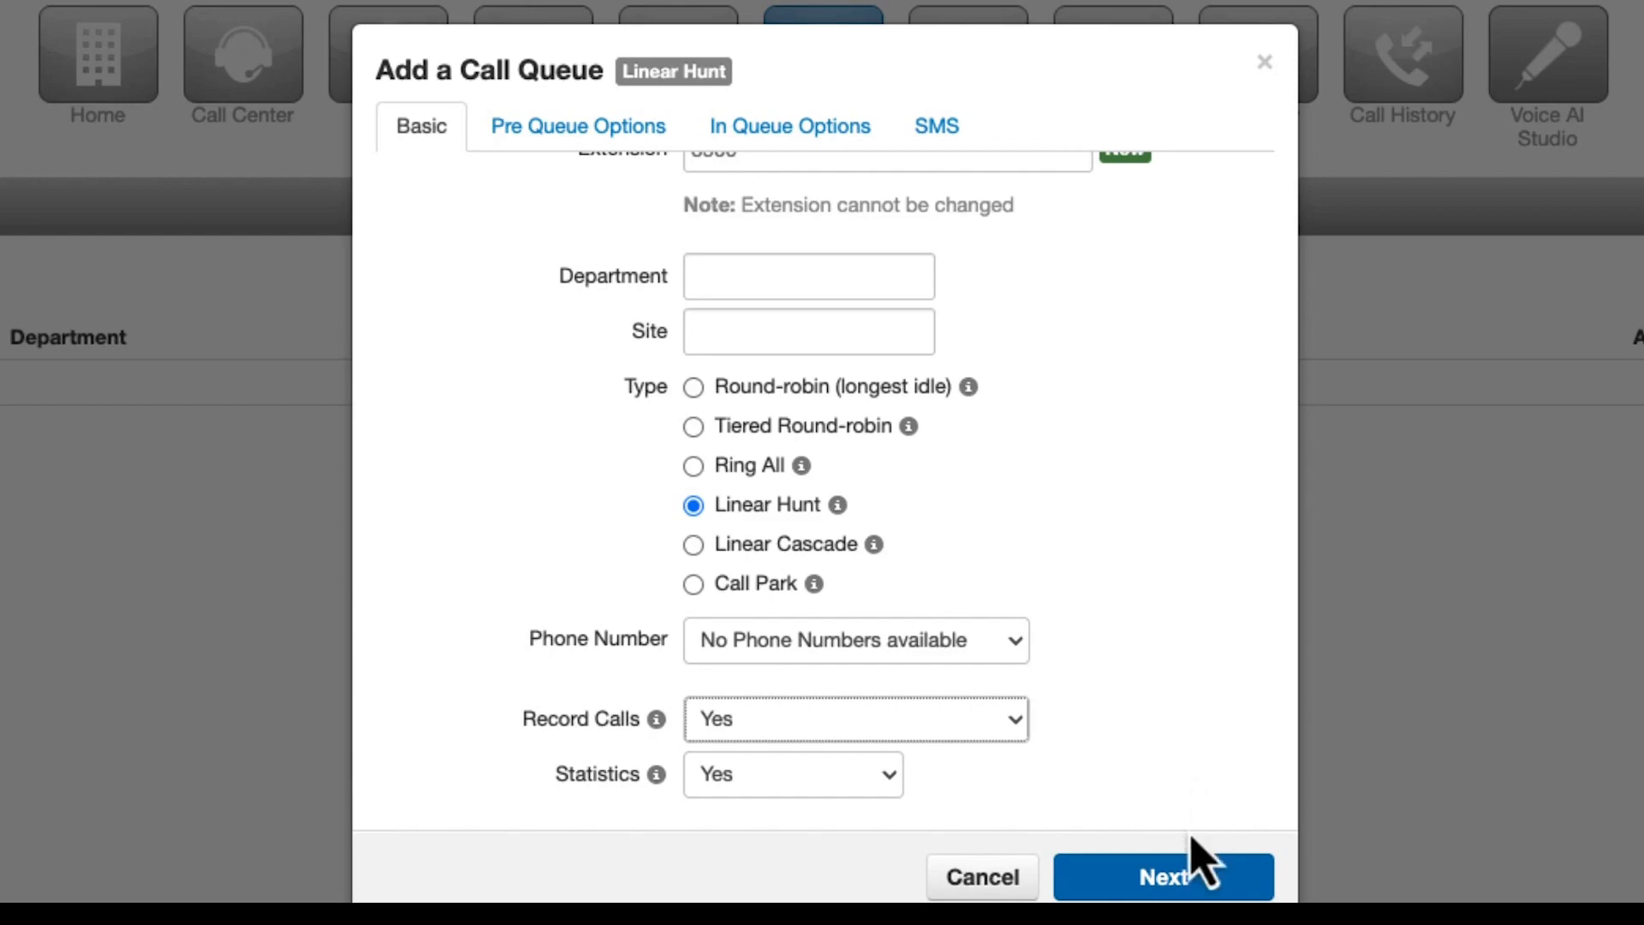
click(1180, 877)
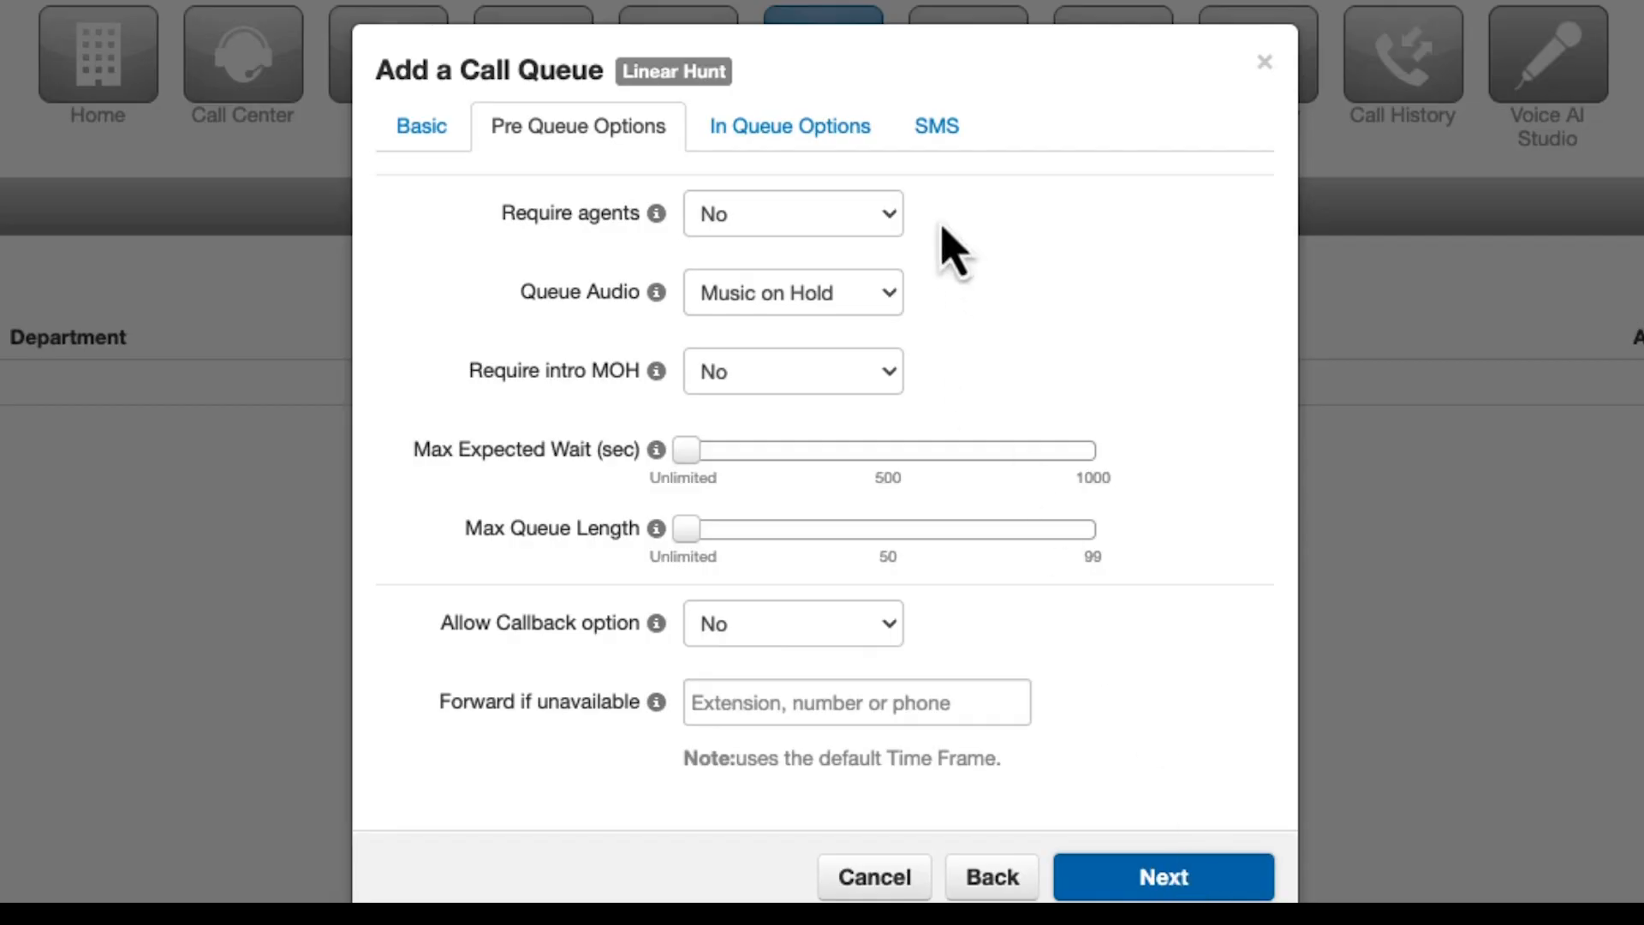
Set the Queue Audio to Ringback in the pre-queue options and continue to the in-queue options.
click(894, 221)
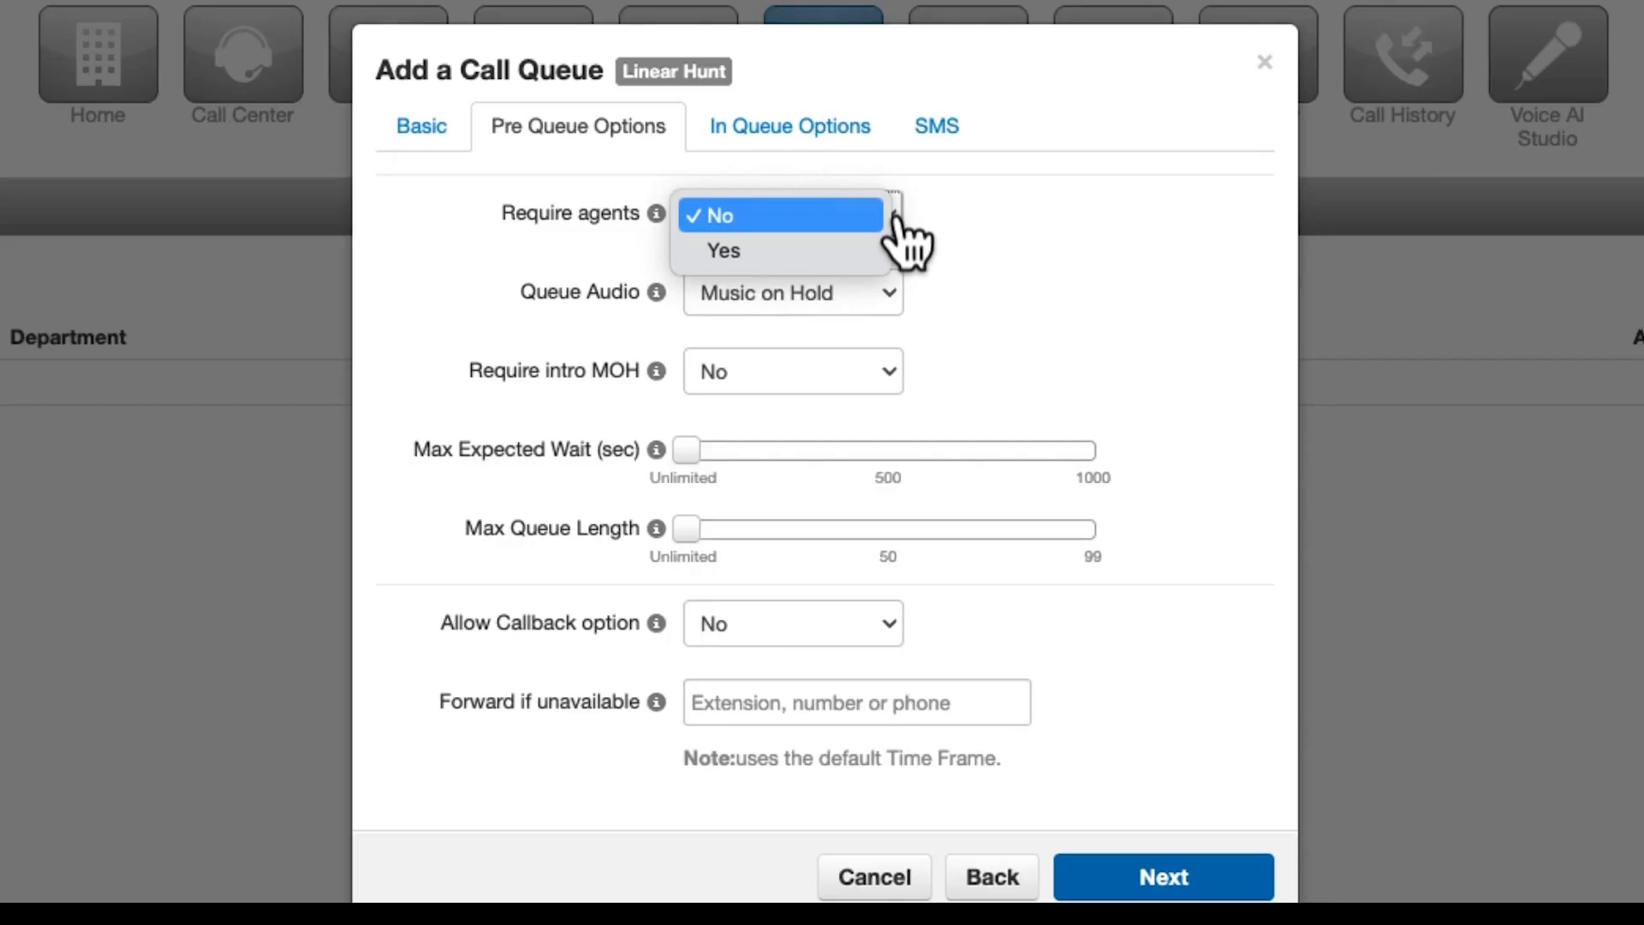
click(1127, 254)
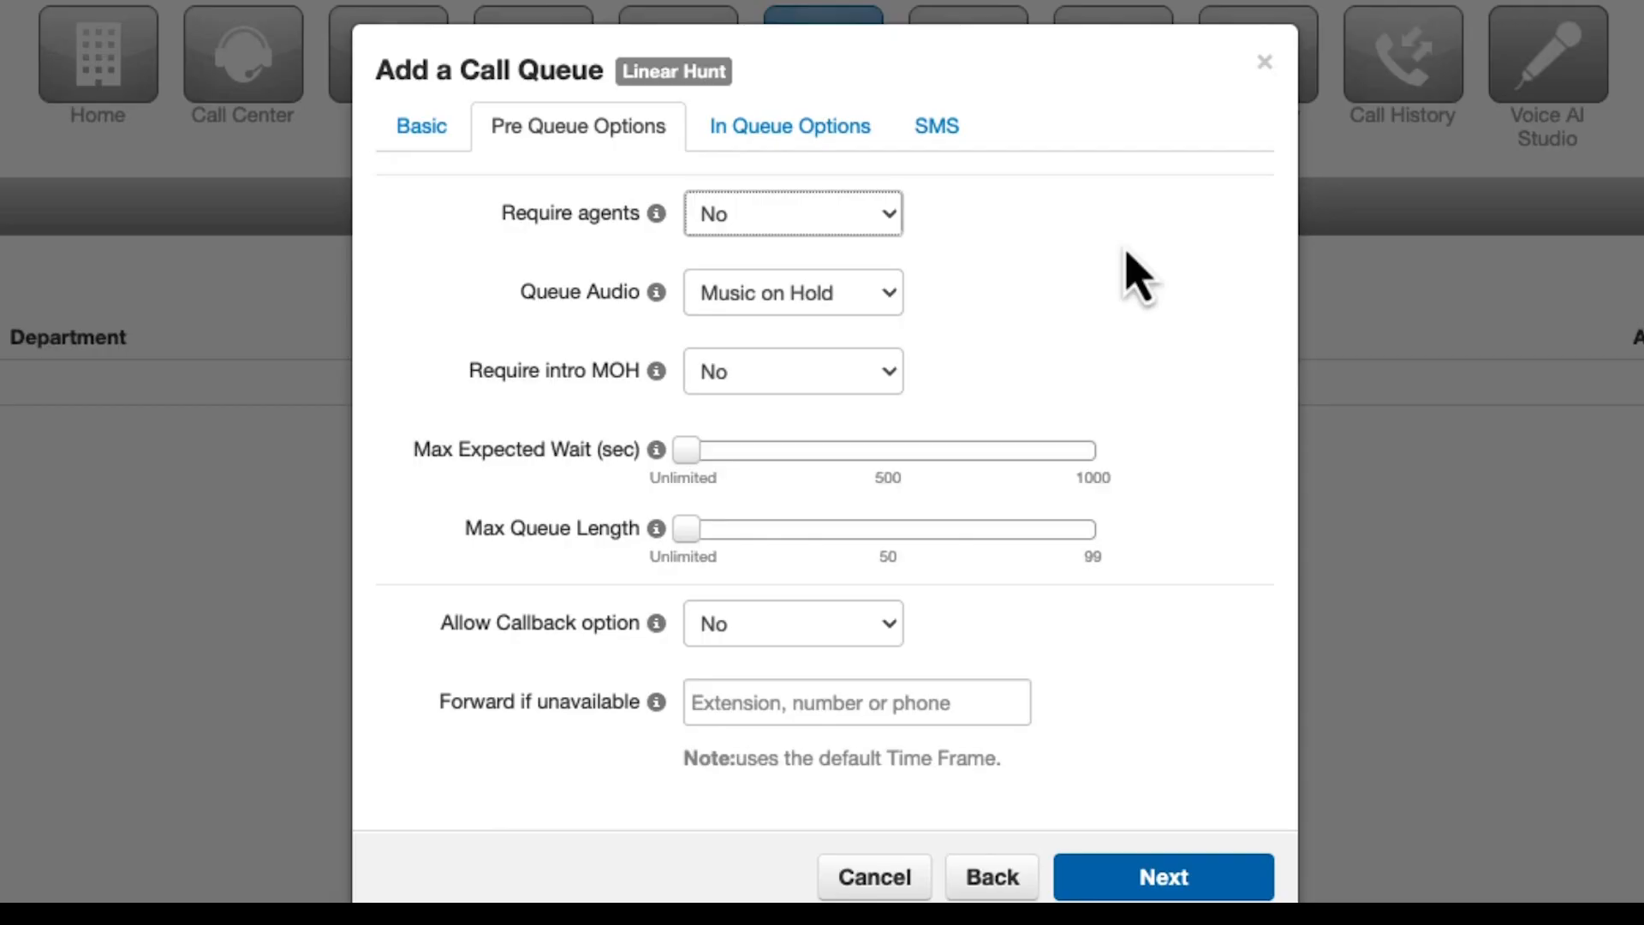
click(868, 310)
click(848, 332)
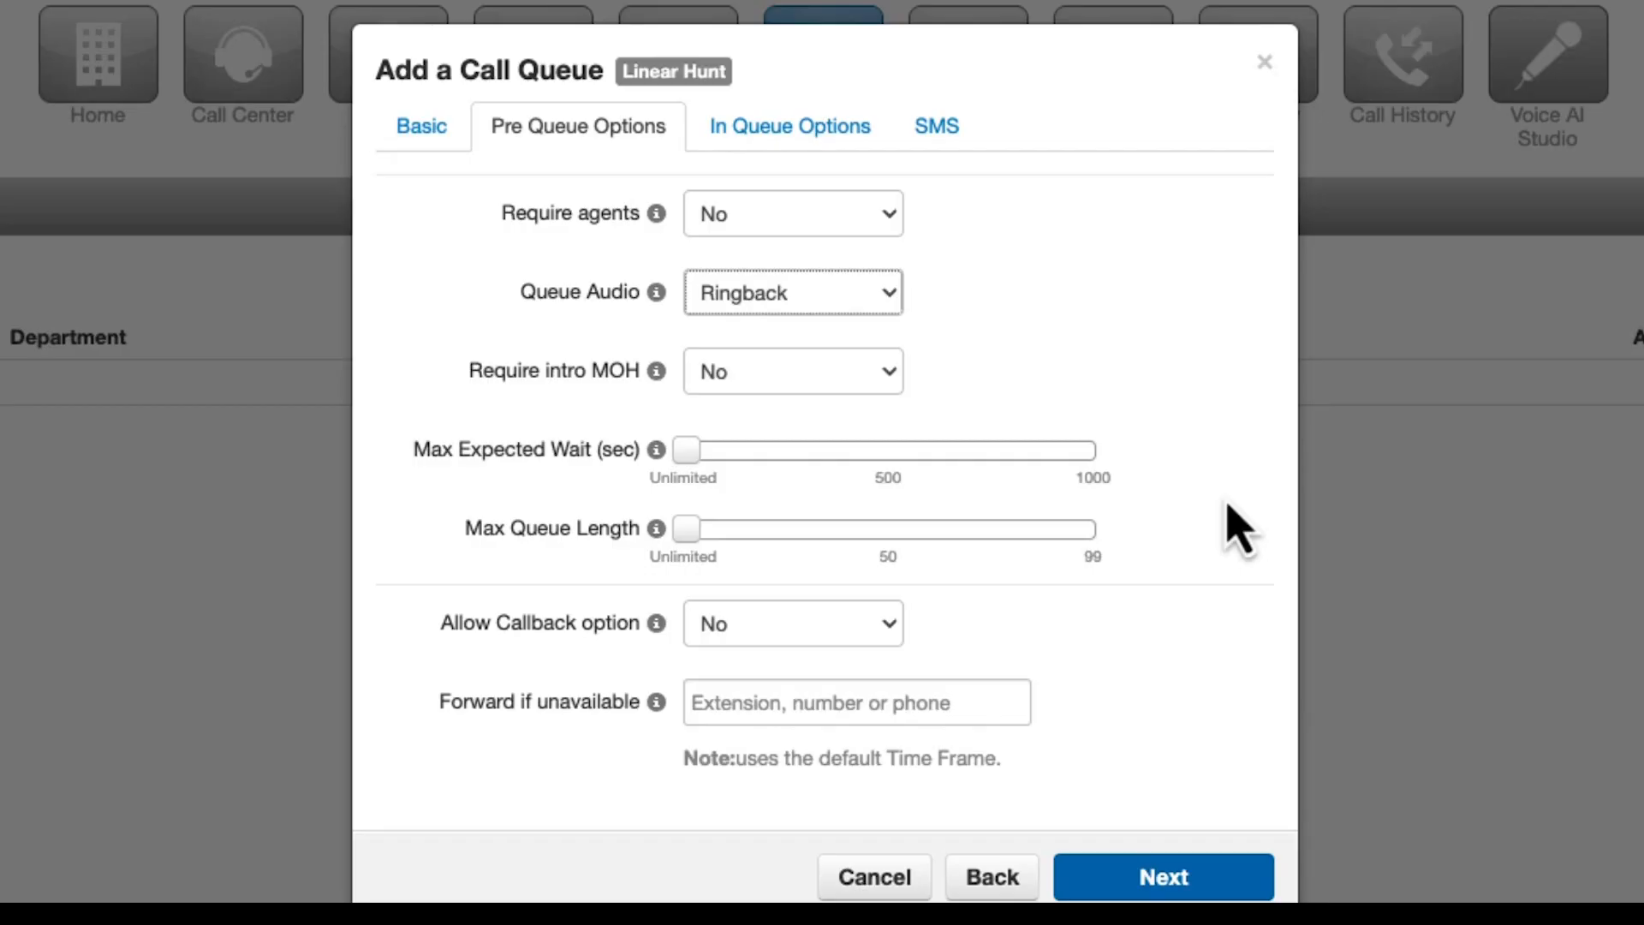
mouse_move(686, 449)
mouse_down()
mouse_move(757, 454)
mouse_move(682, 454)
mouse_up()
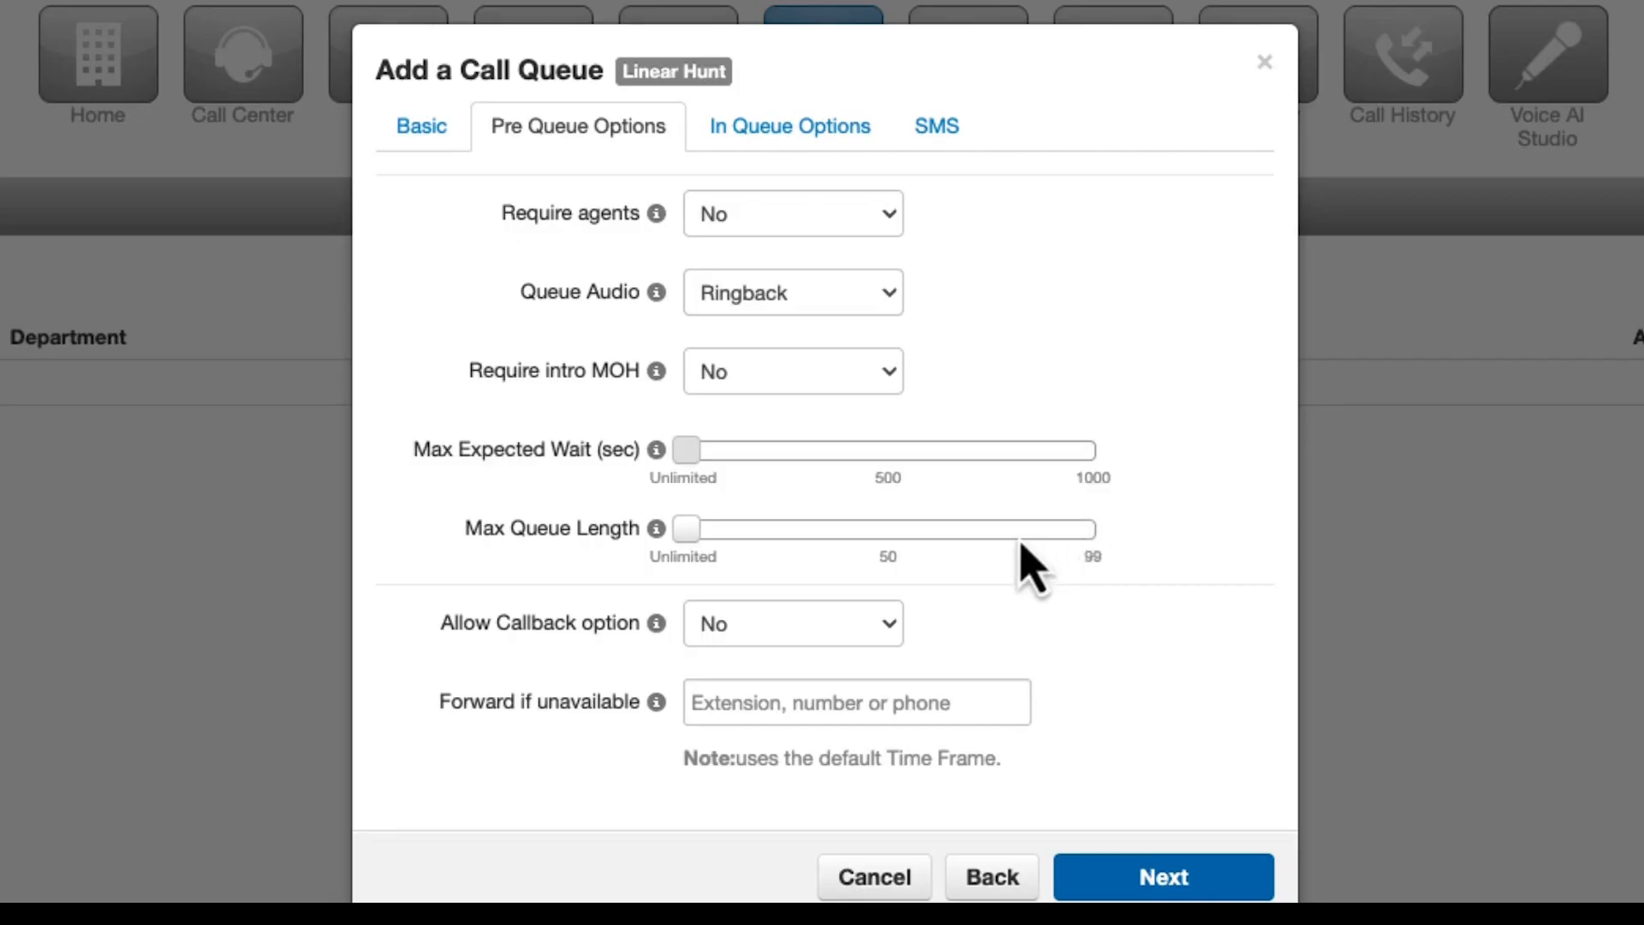
mouse_move(685, 538)
mouse_down()
mouse_move(796, 539)
mouse_move(681, 542)
mouse_up()
click(1170, 887)
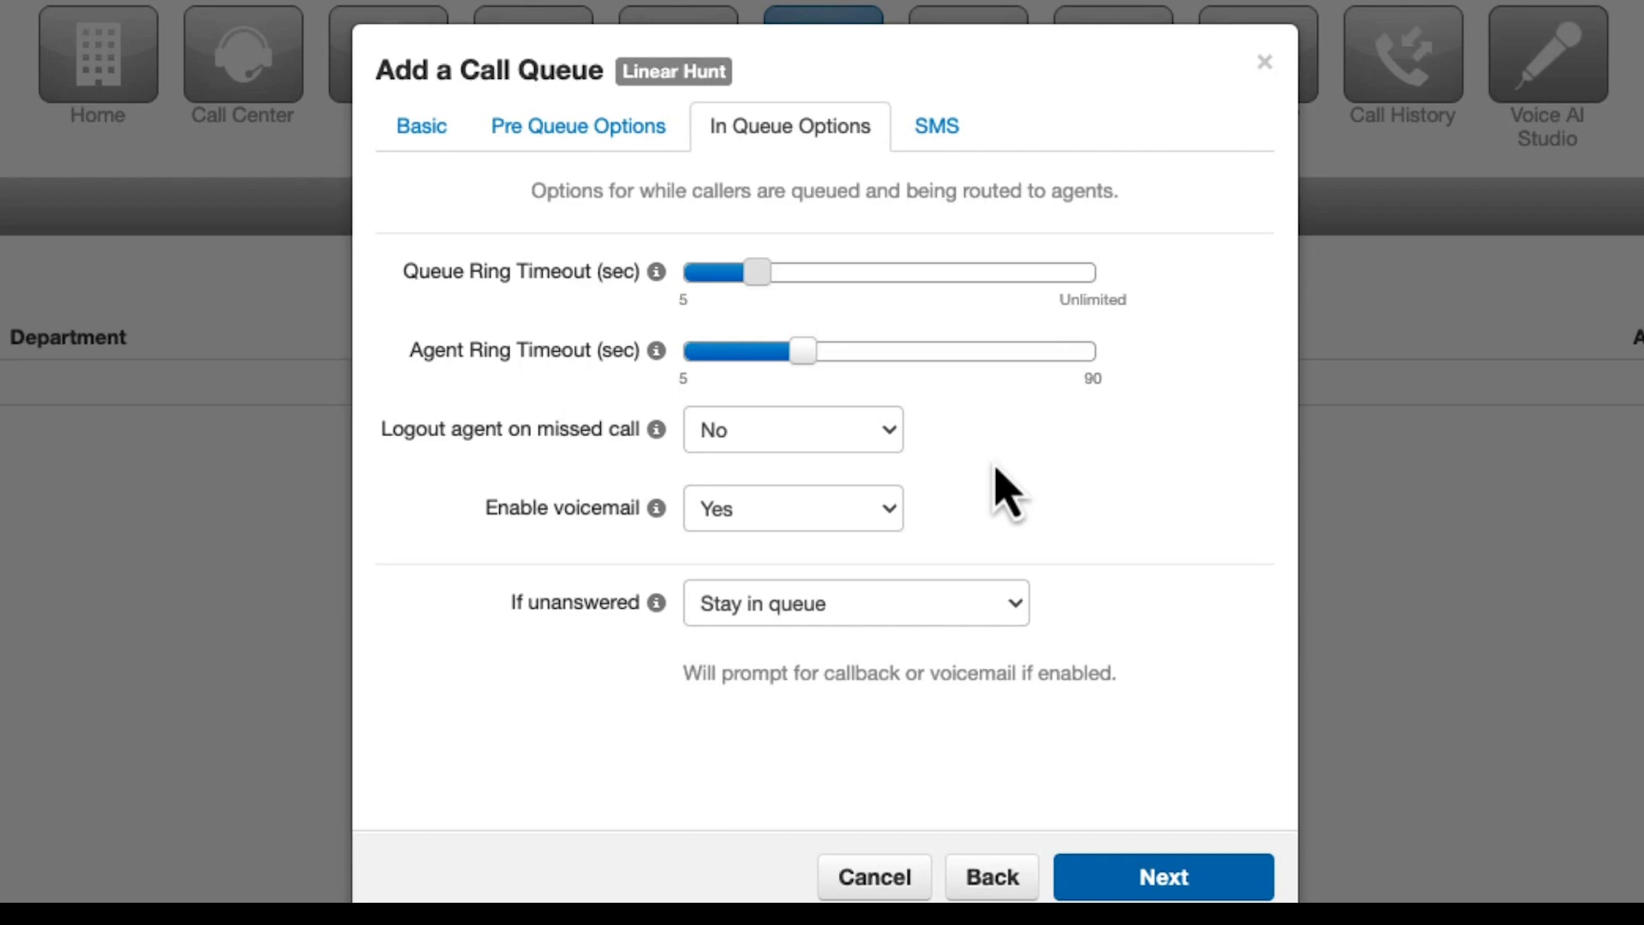
Forward unanswered calls to the voicemail of extension 101 and continue to the SMS options.
click(1022, 606)
click(946, 643)
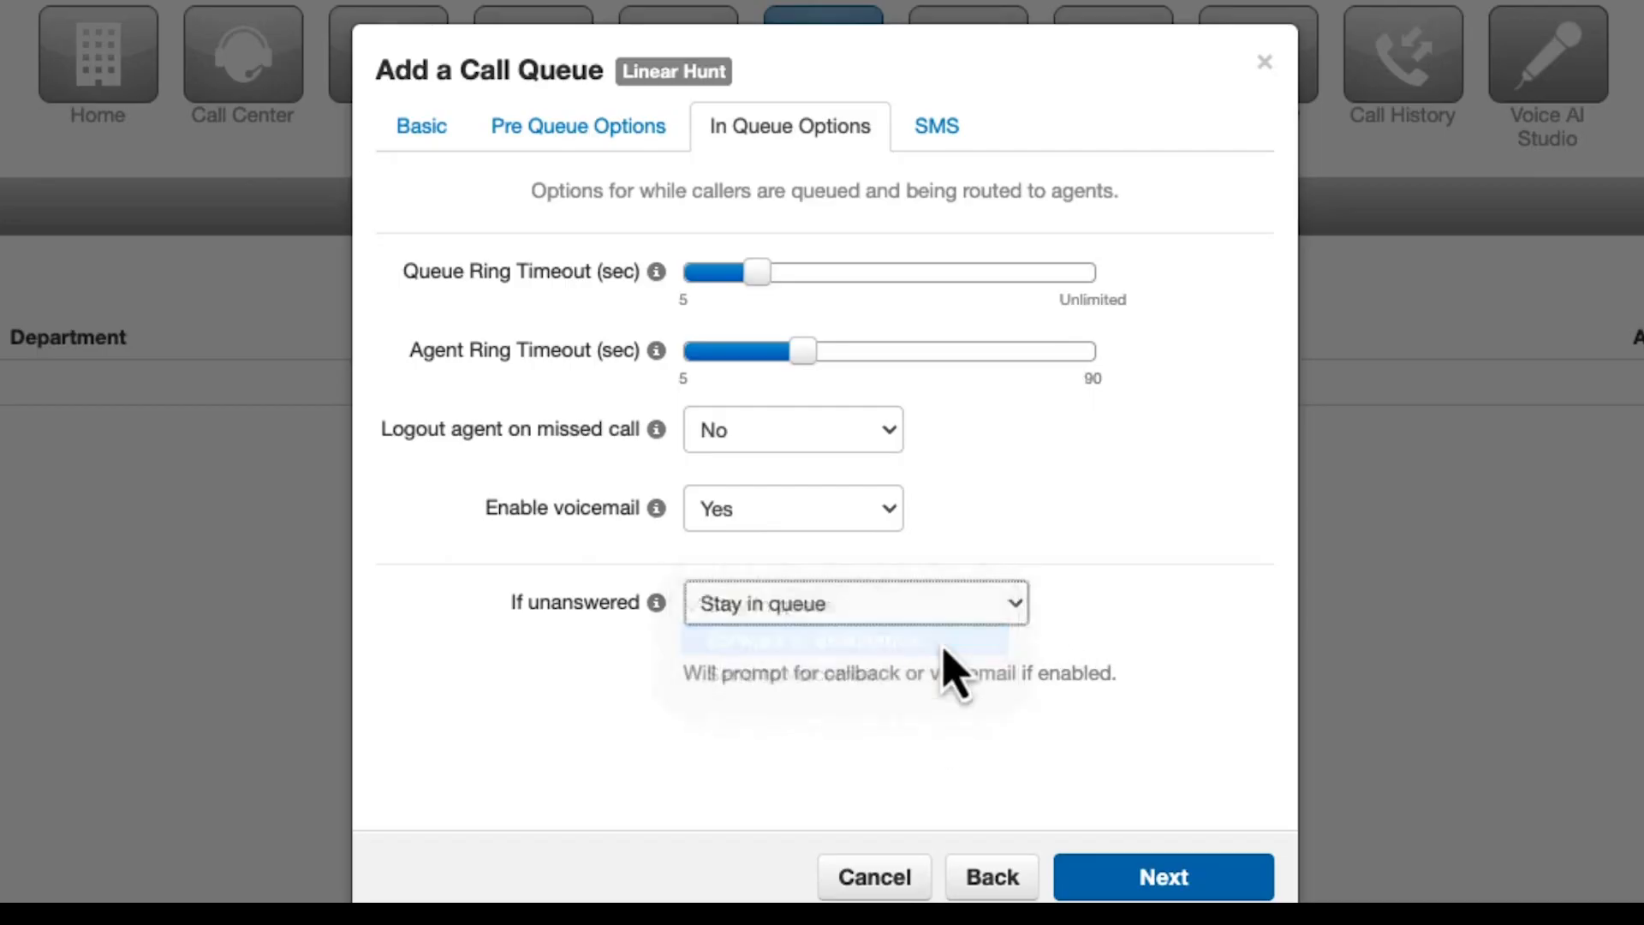
click(801, 673)
text(101)
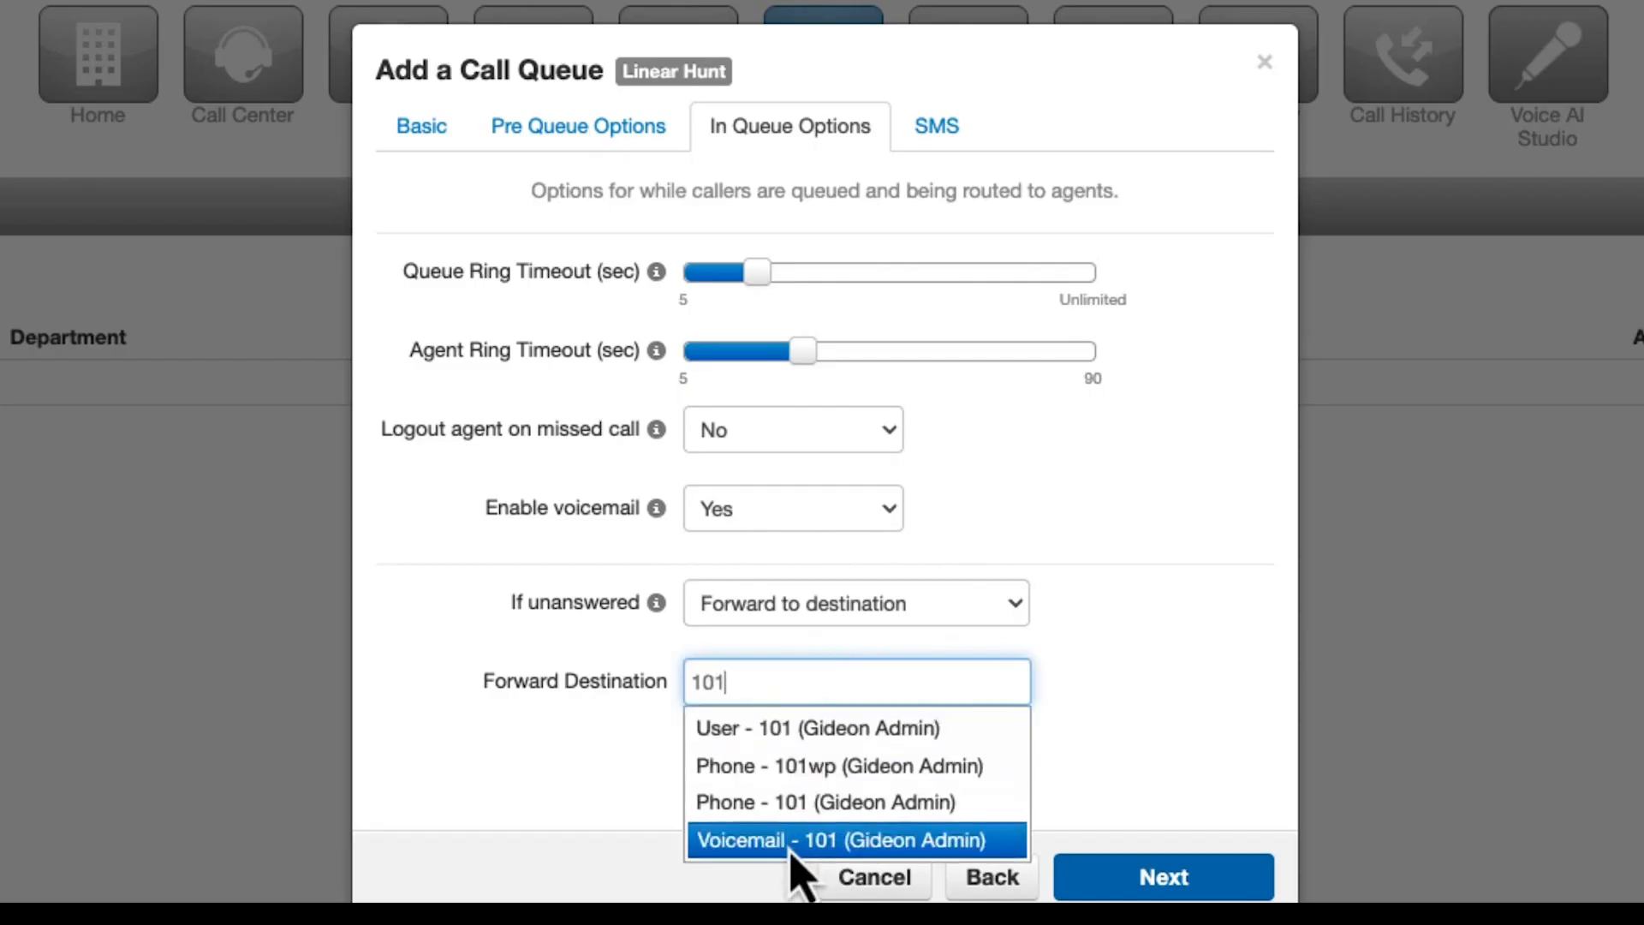
click(789, 847)
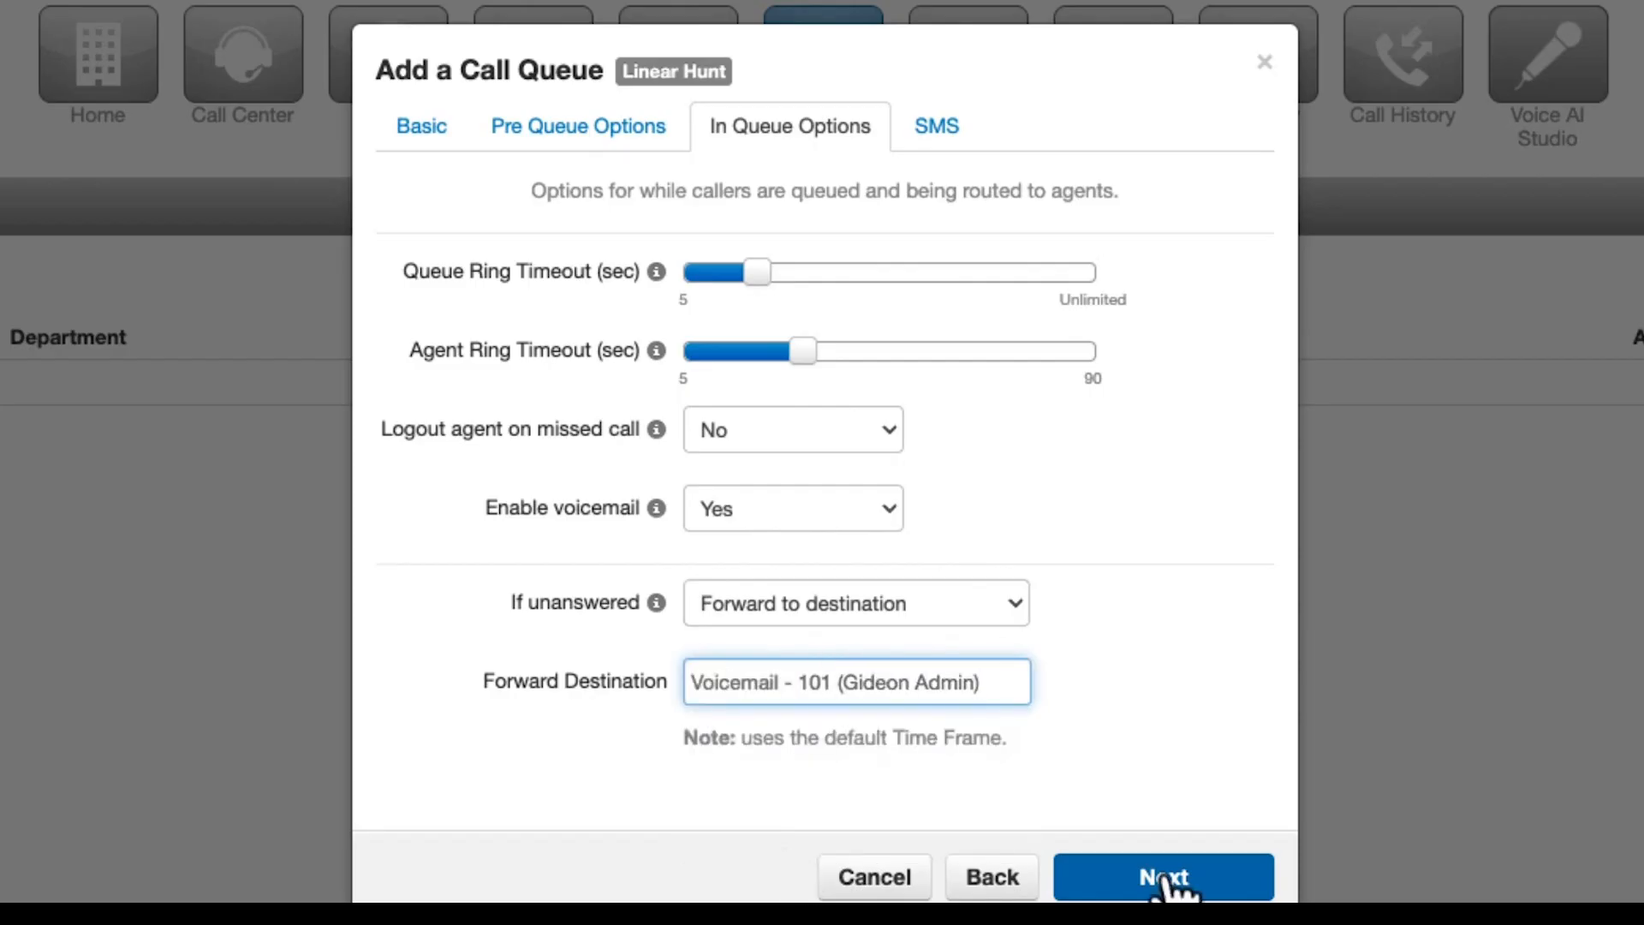
click(1170, 878)
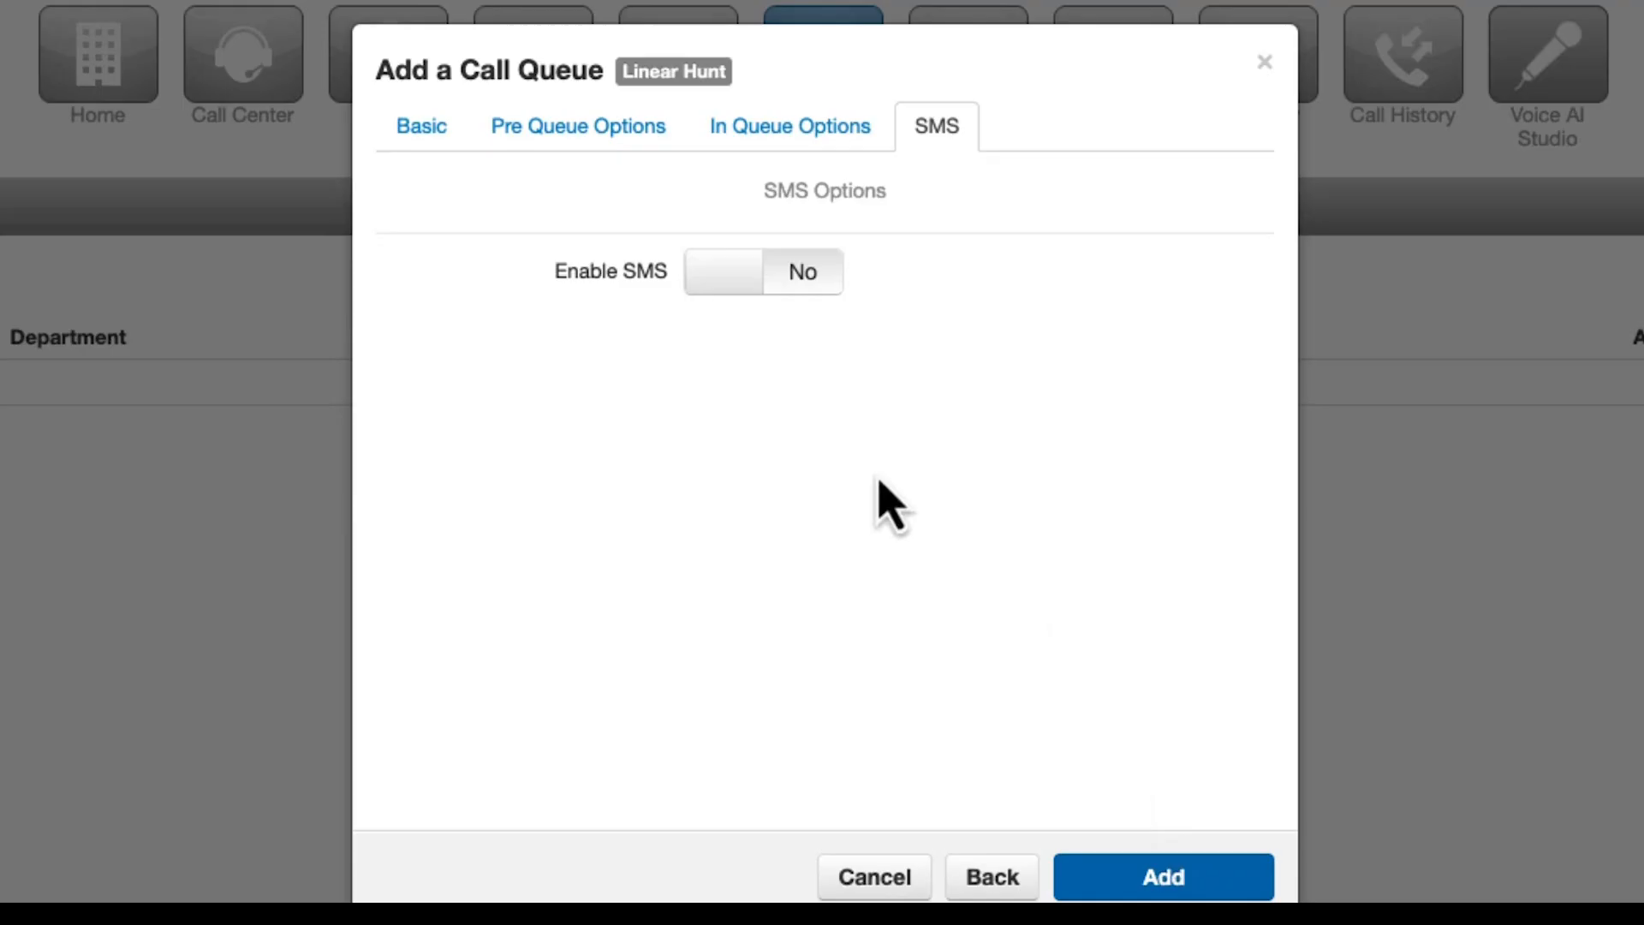
Preview the SMS settings, set Enable SMS back to No and add the call queue.
click(734, 284)
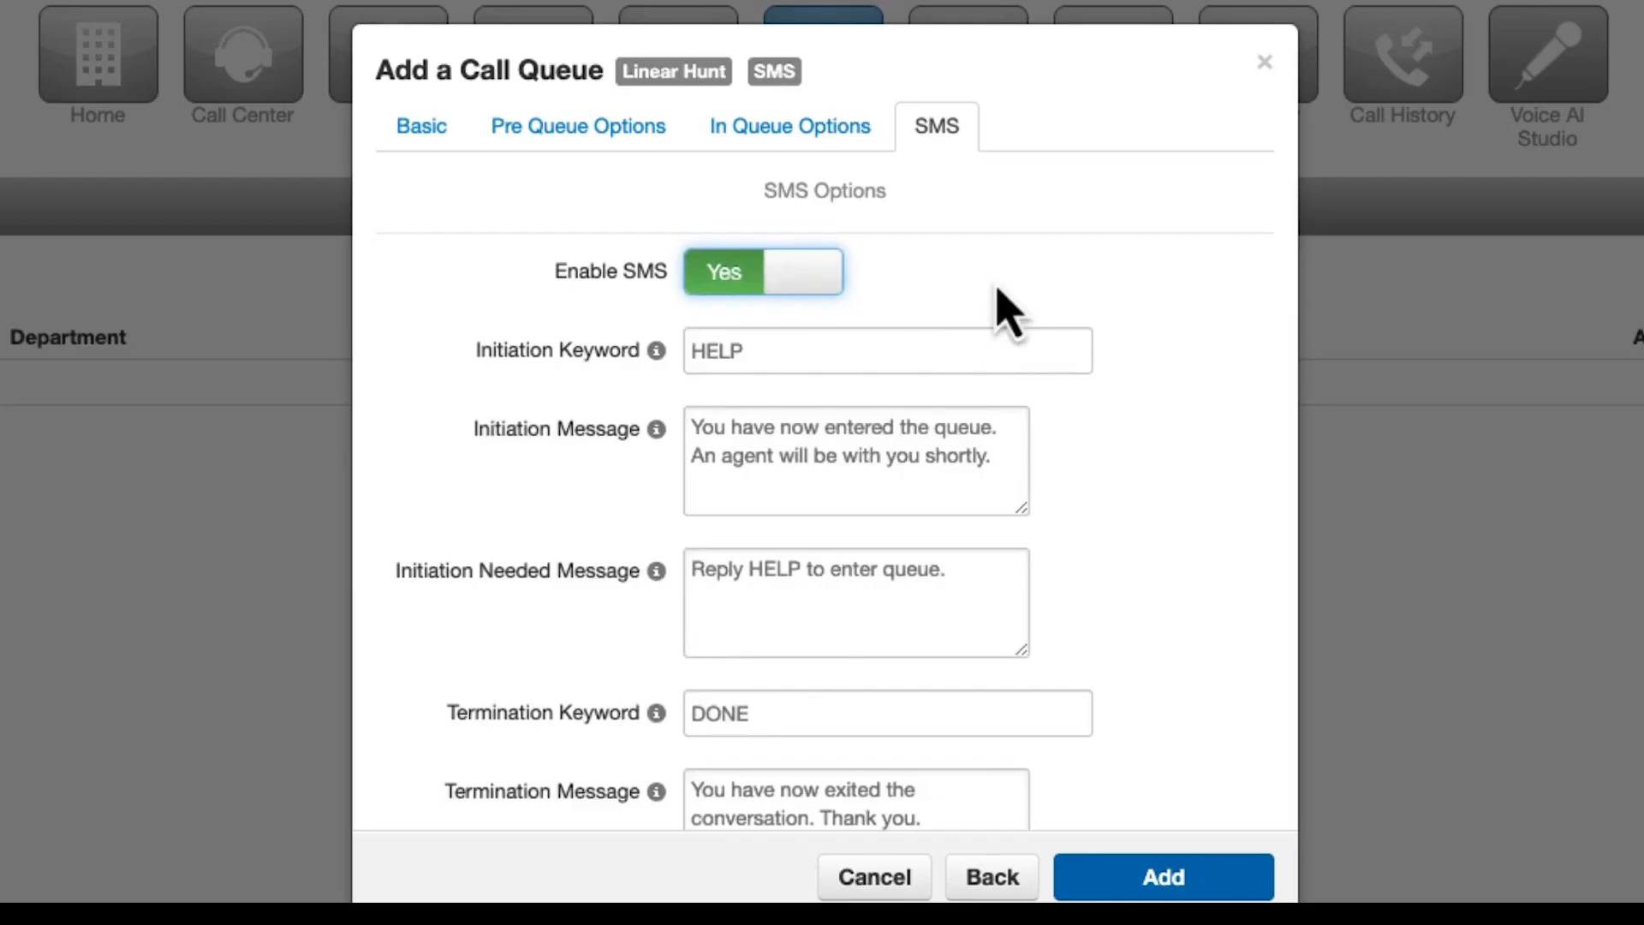
click(792, 298)
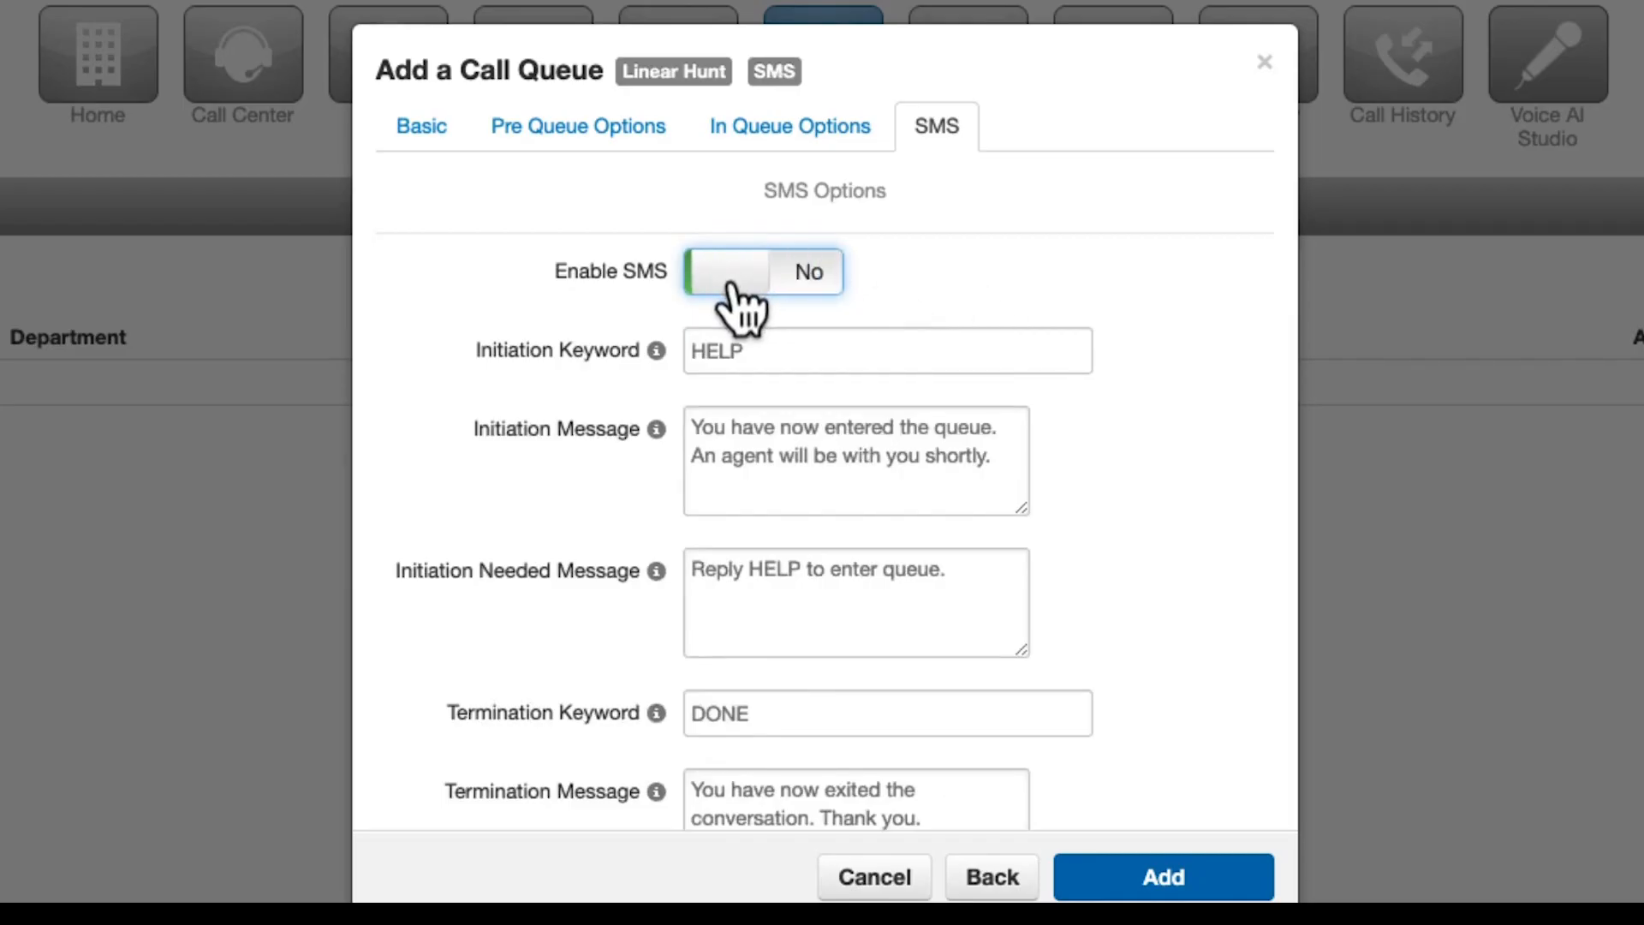
click(1164, 882)
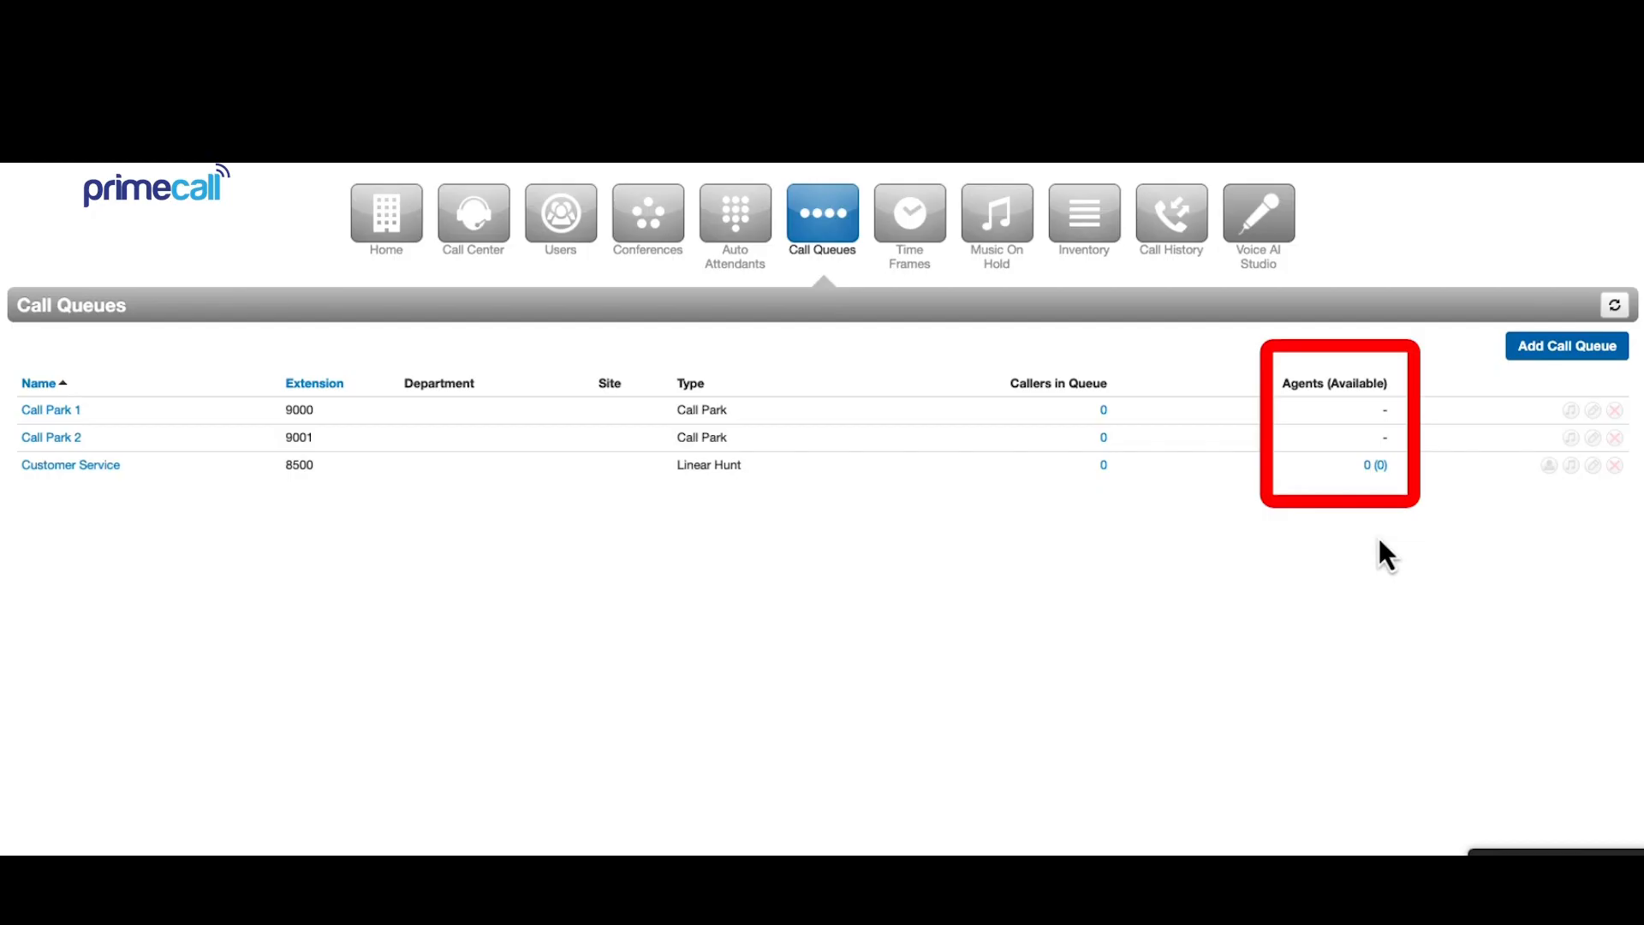
Open the add-agent form for the Customer Service queue and select the users at extensions 102, 113 and 118.
click(1375, 466)
click(1026, 700)
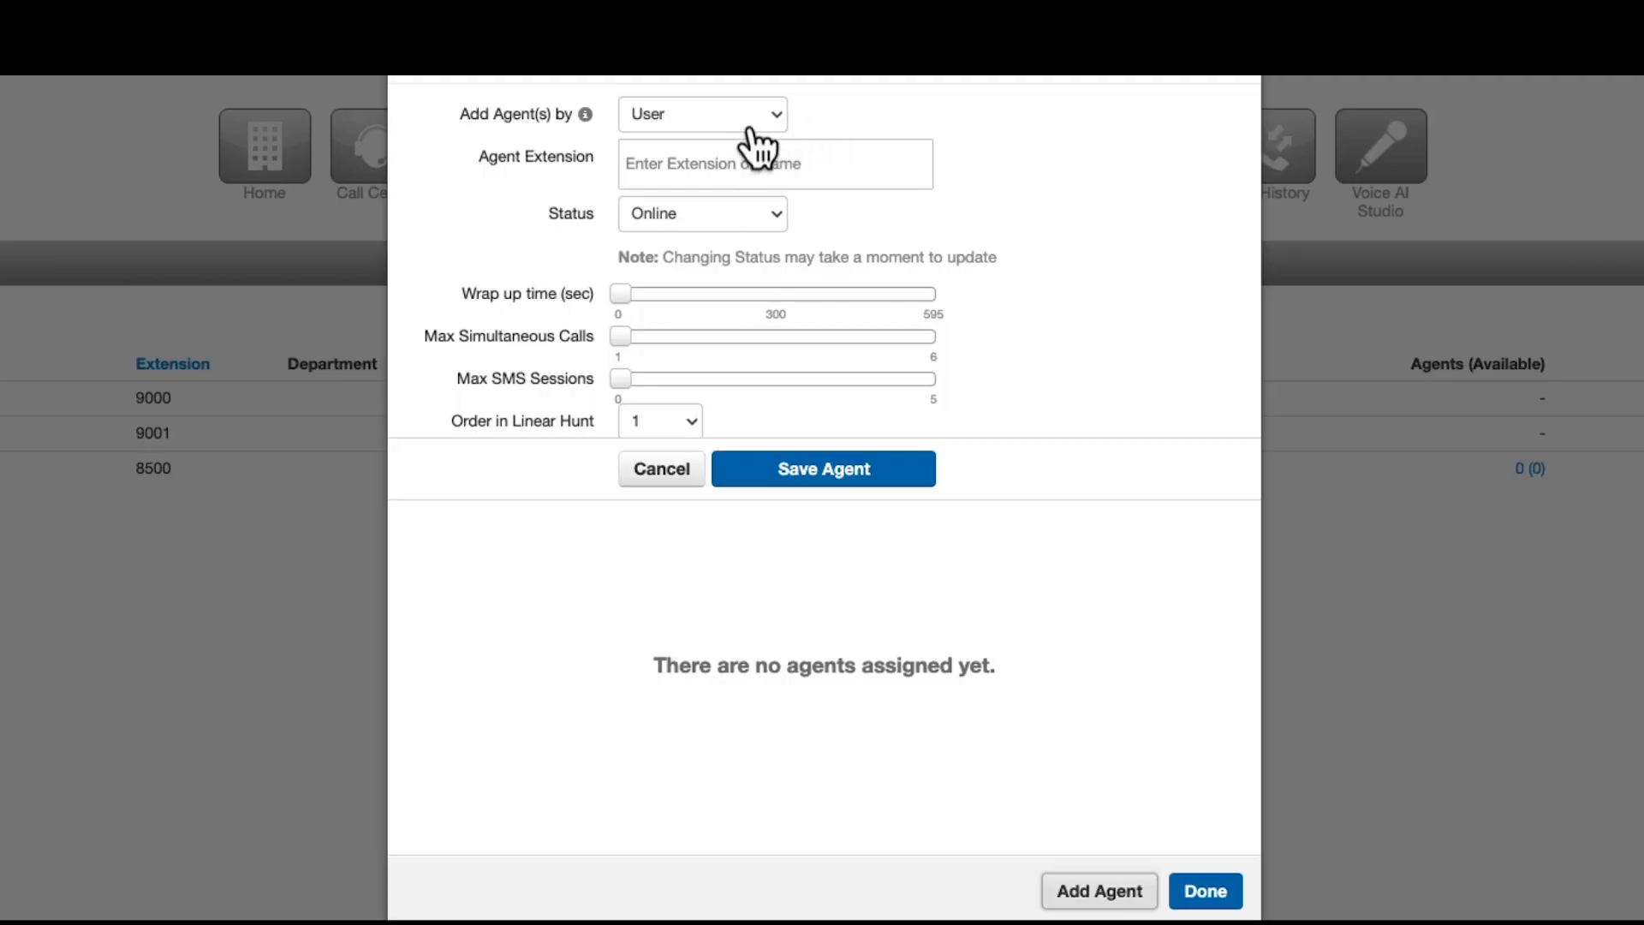
click(709, 142)
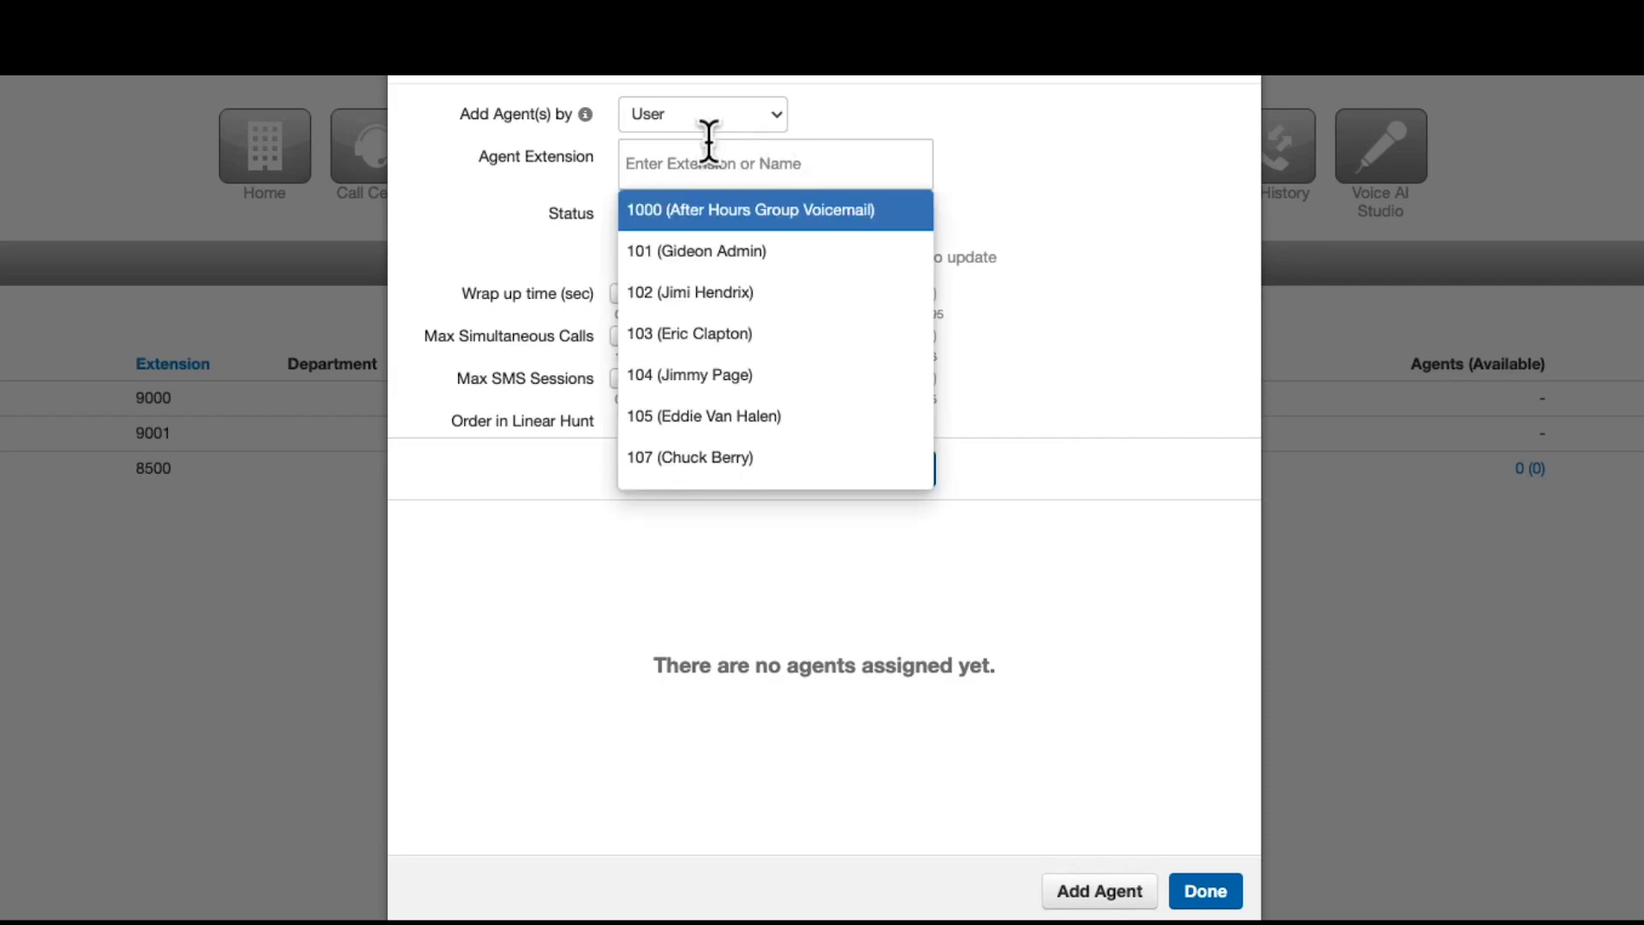
click(727, 294)
text(mark)
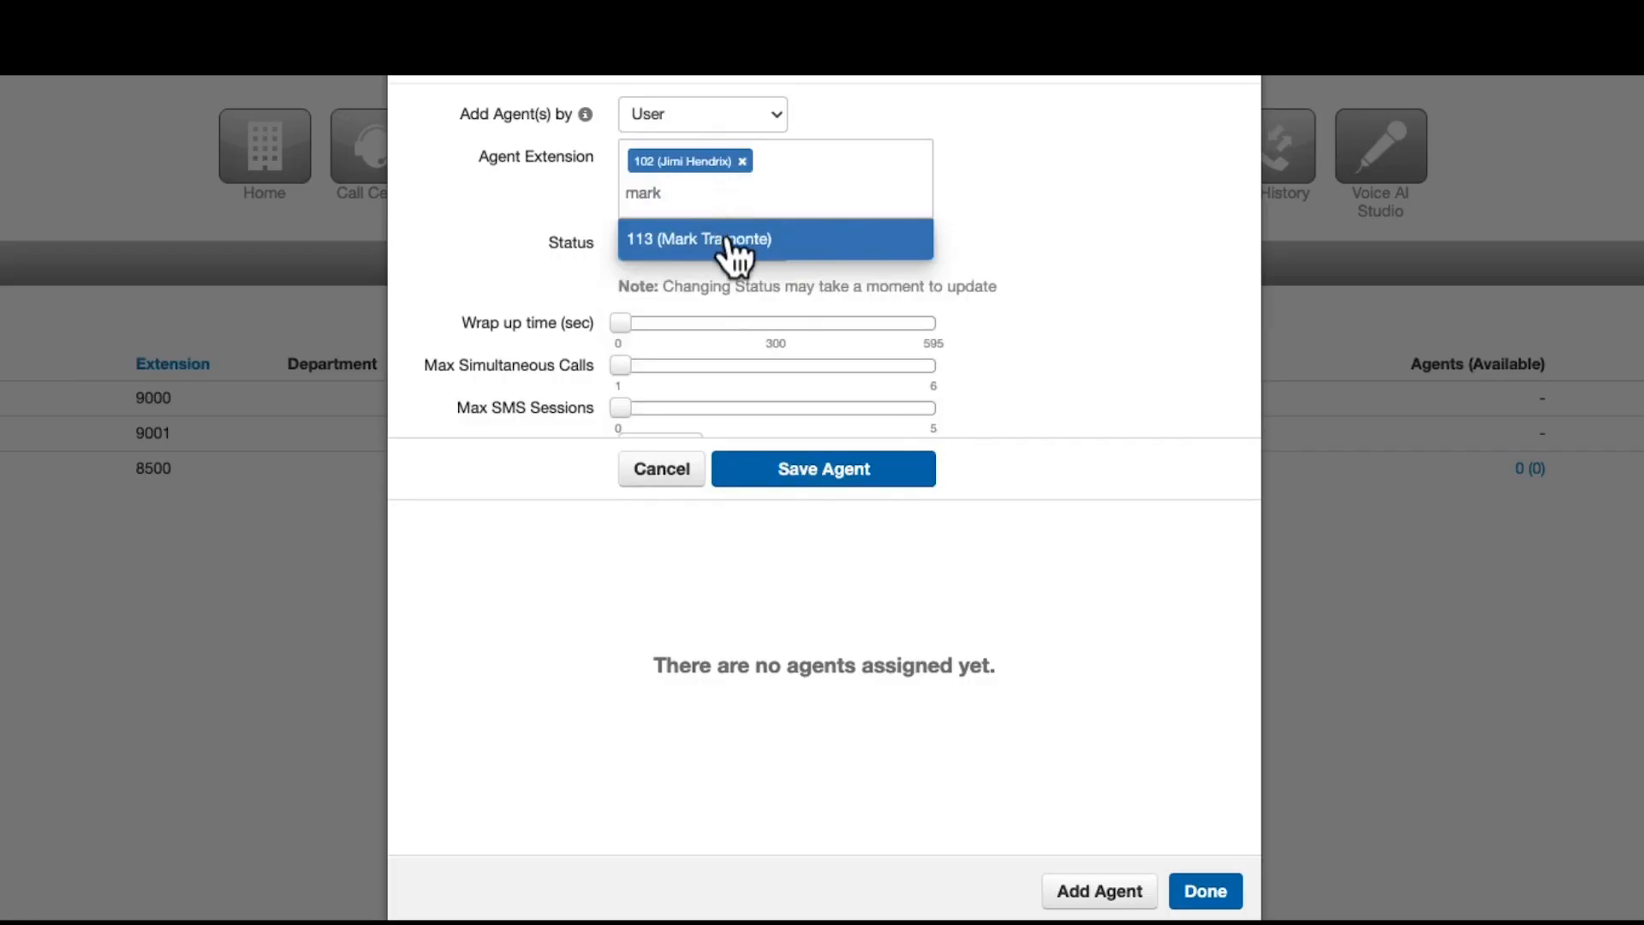
click(729, 242)
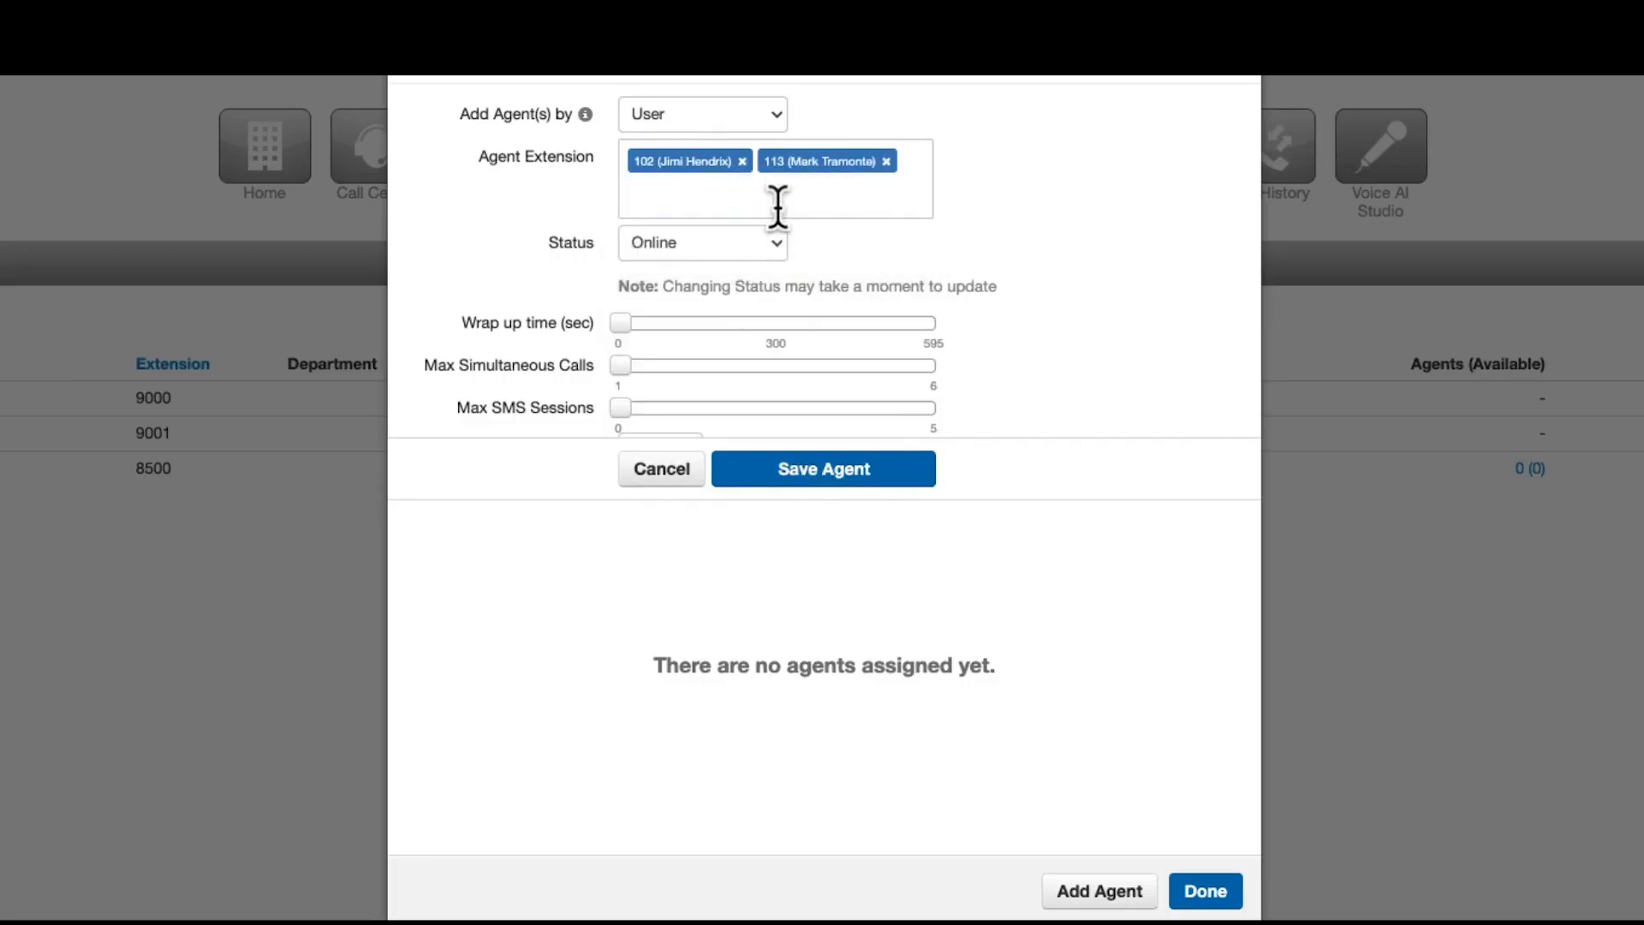
text(brian)
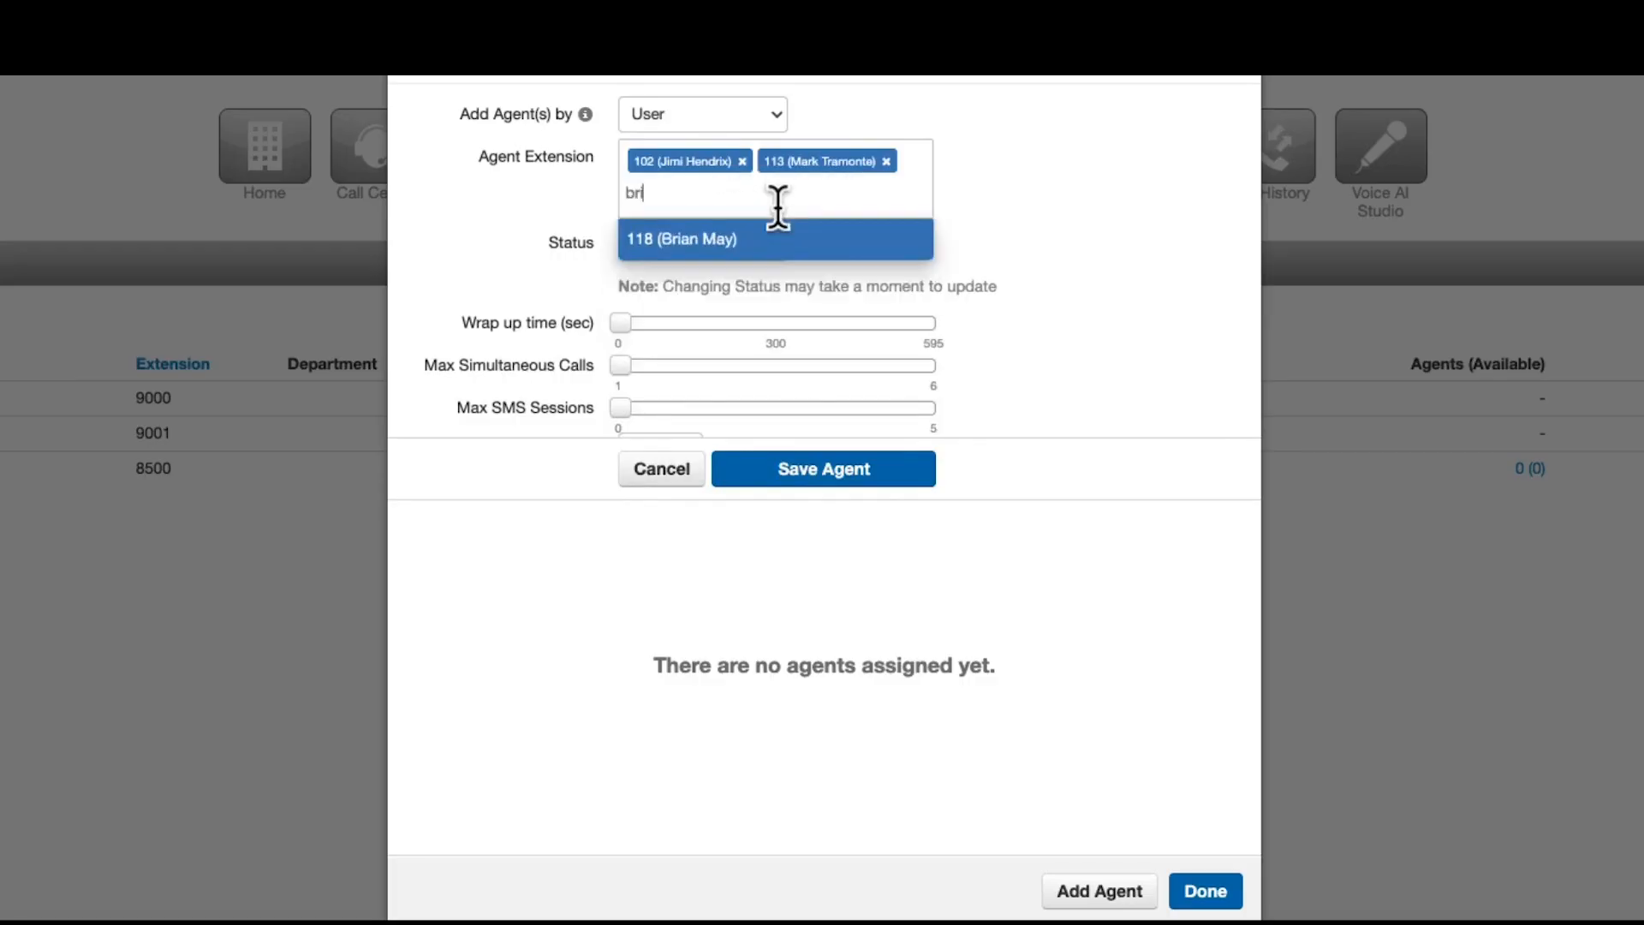
click(792, 244)
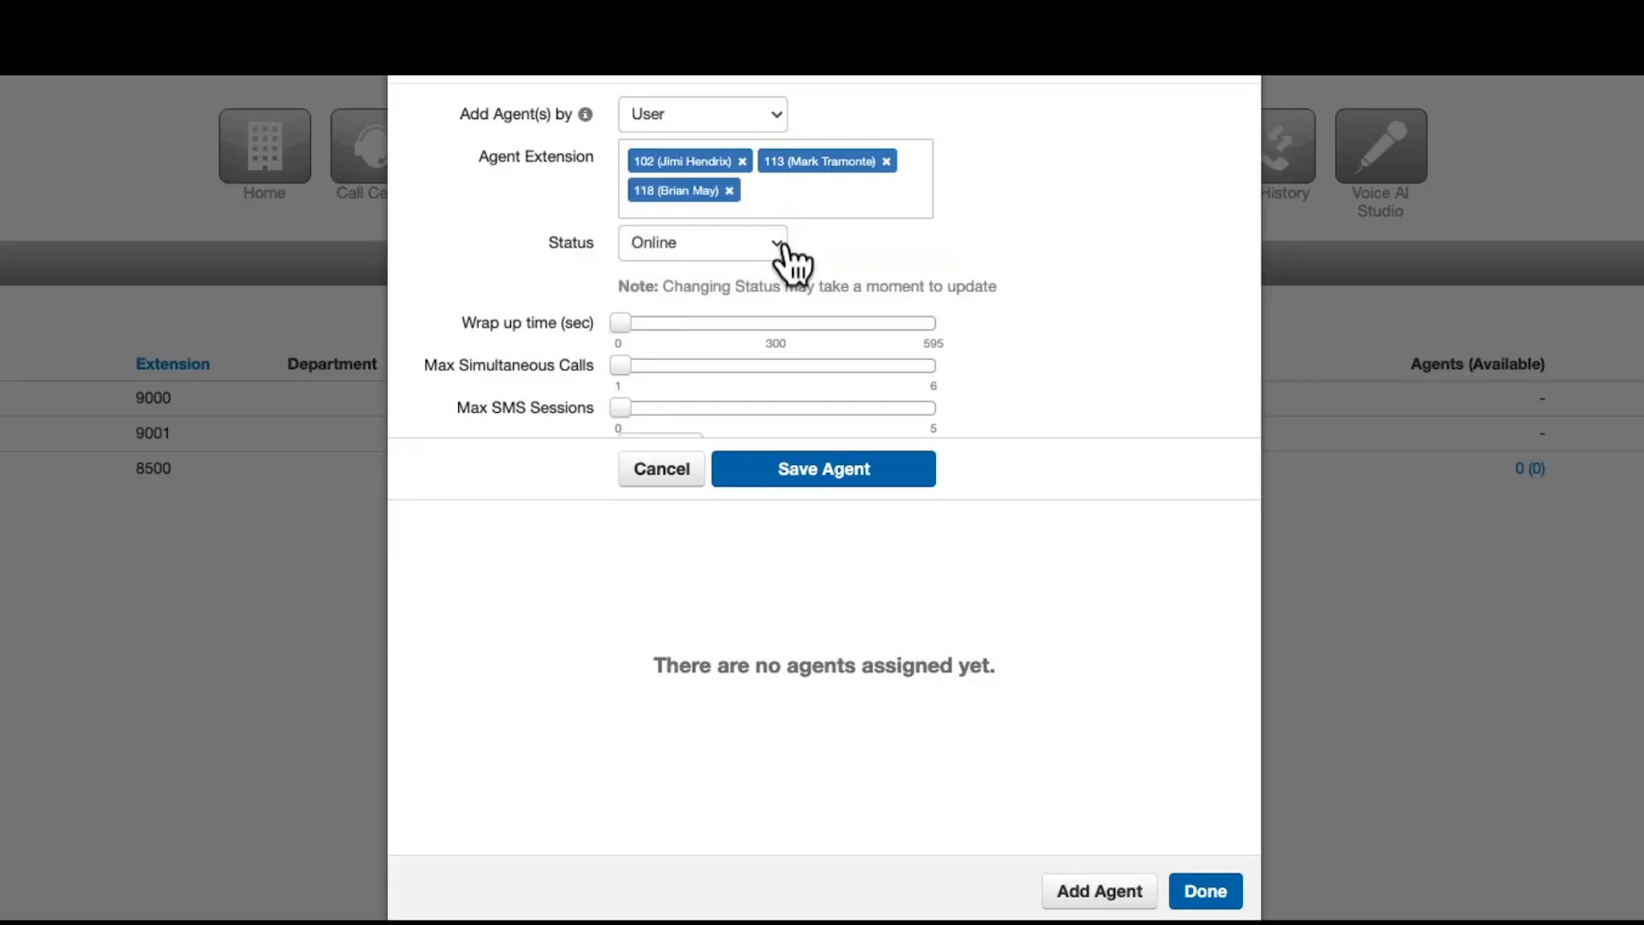
Switch to adding agents by Phone and enter the external agent's phone number.
click(747, 118)
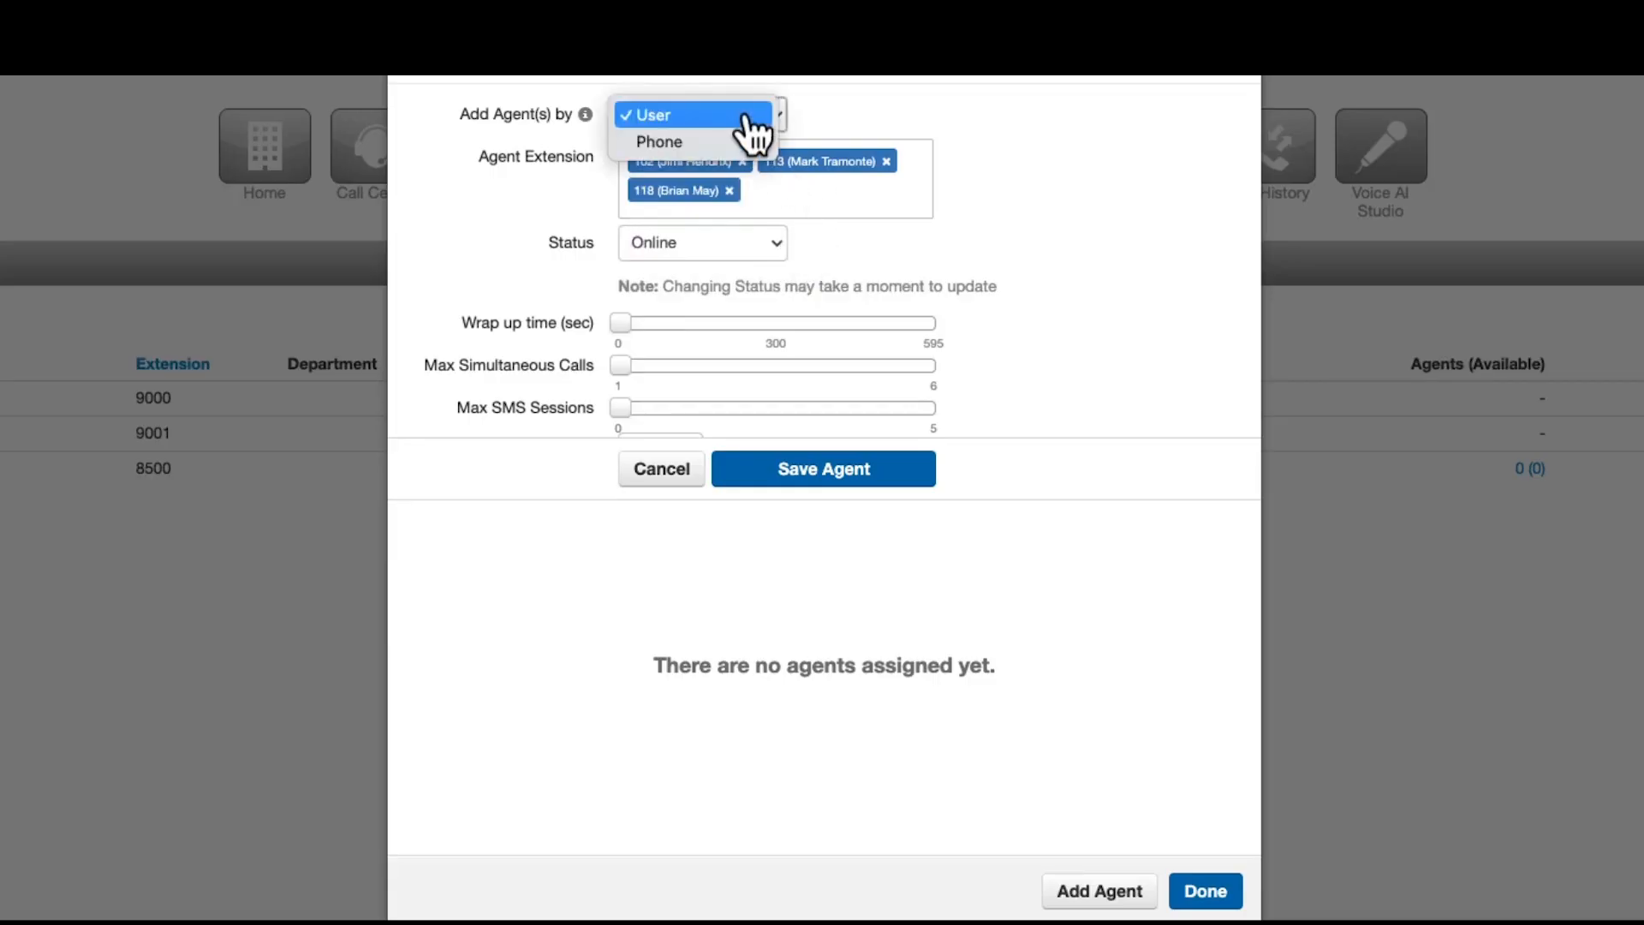
click(736, 143)
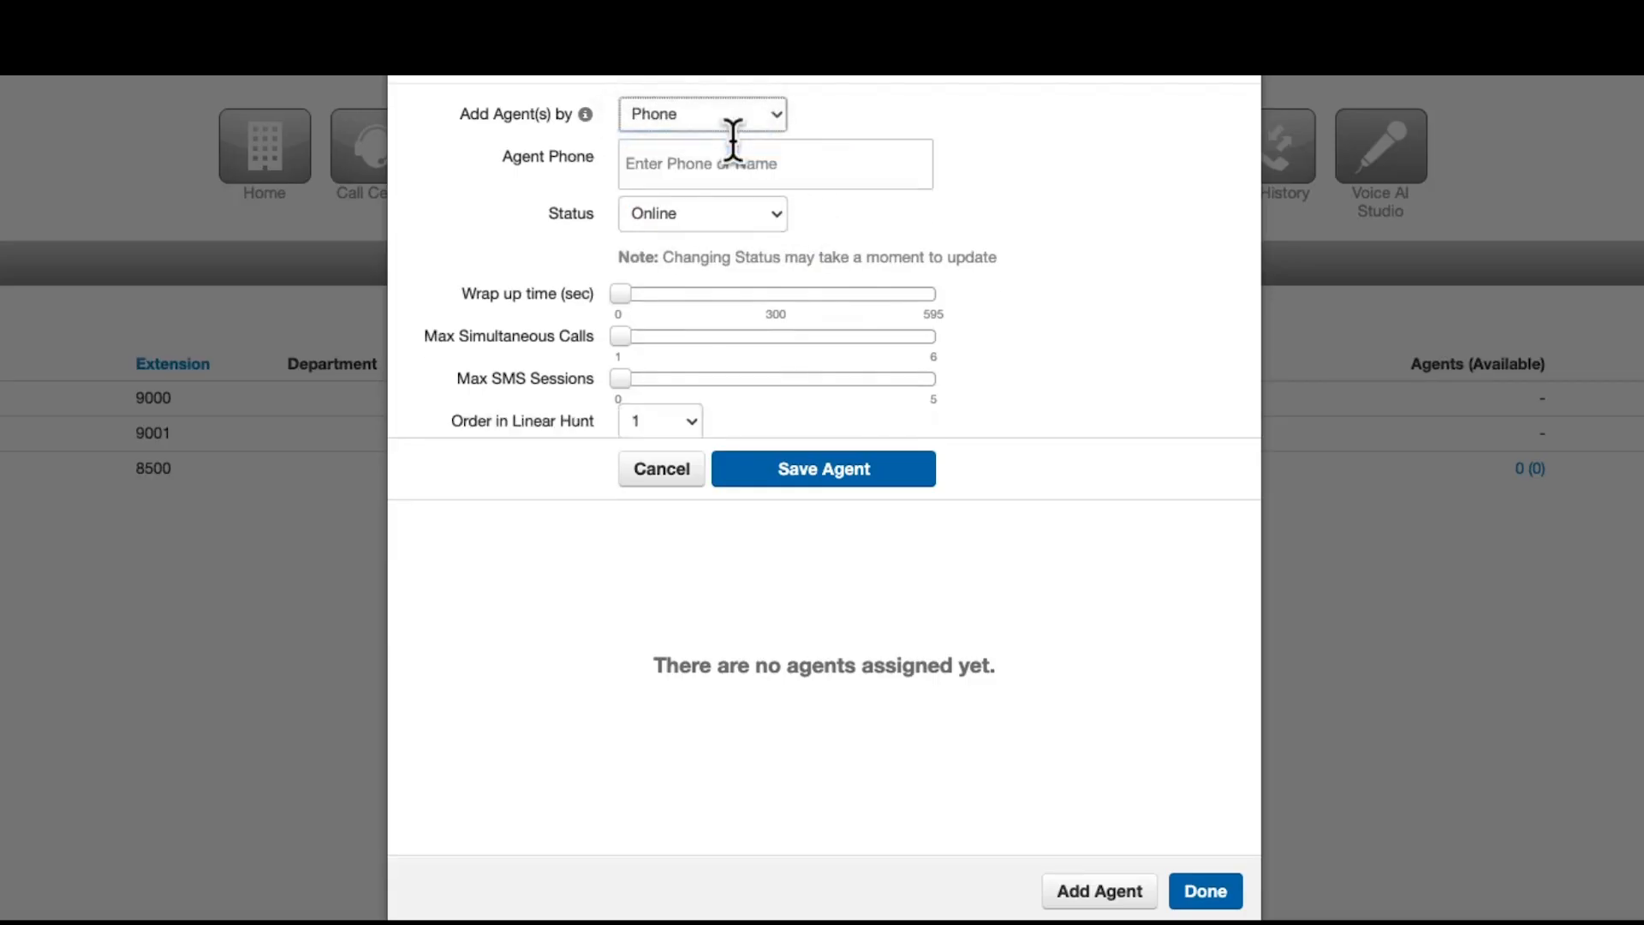
click(692, 163)
text(555)
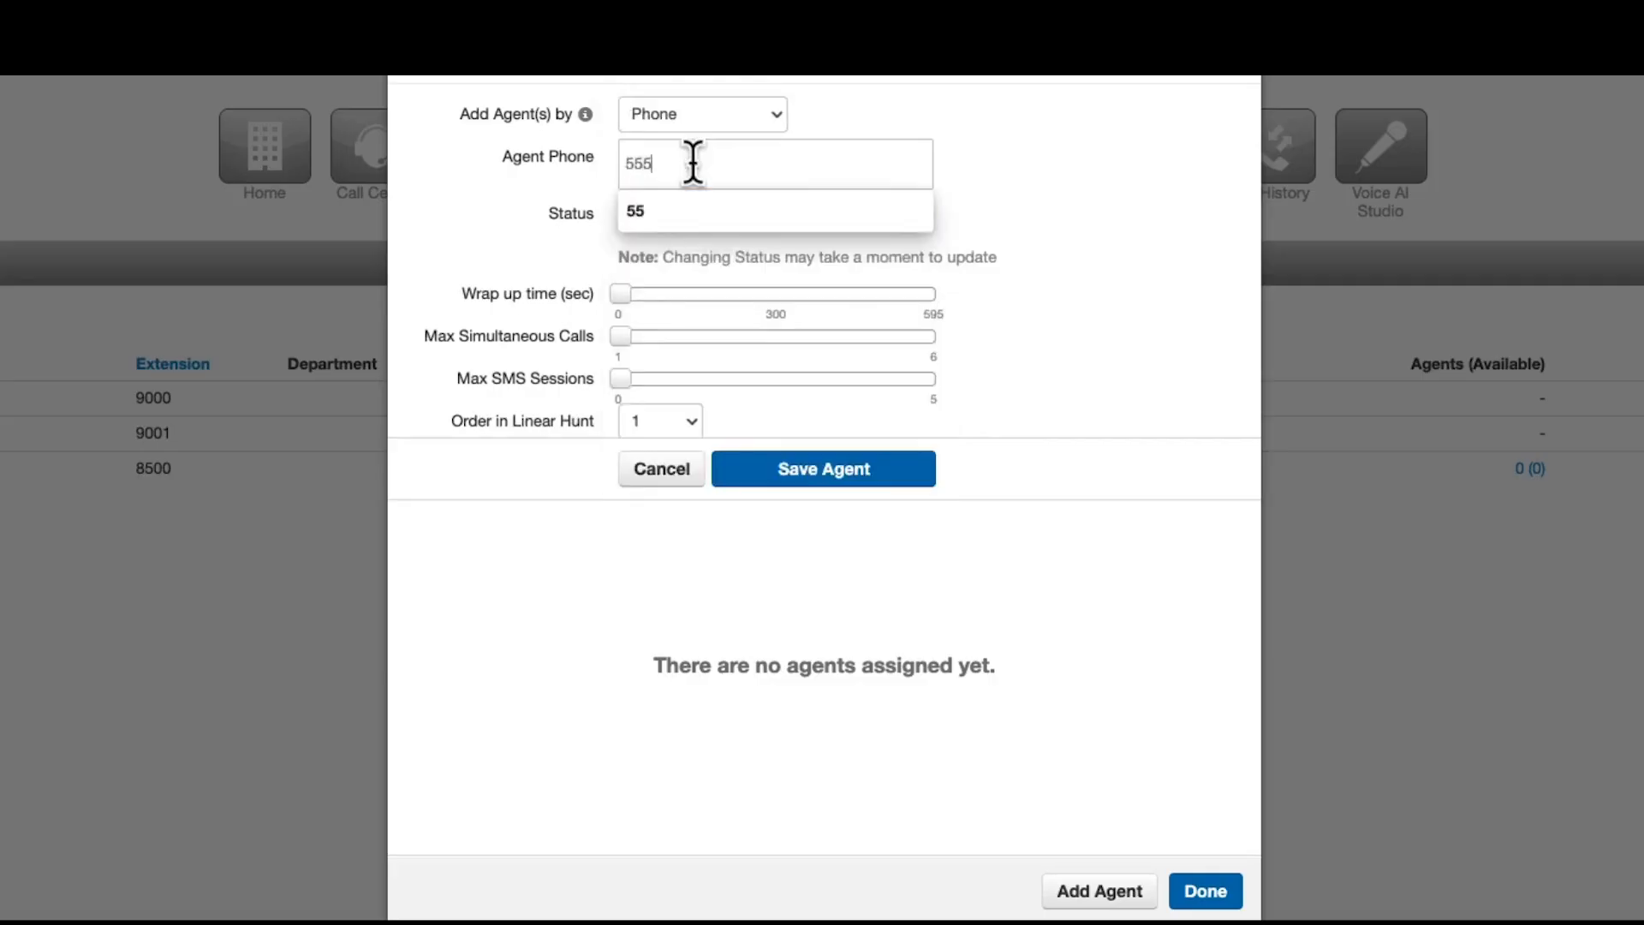
text(1234567)
click(791, 216)
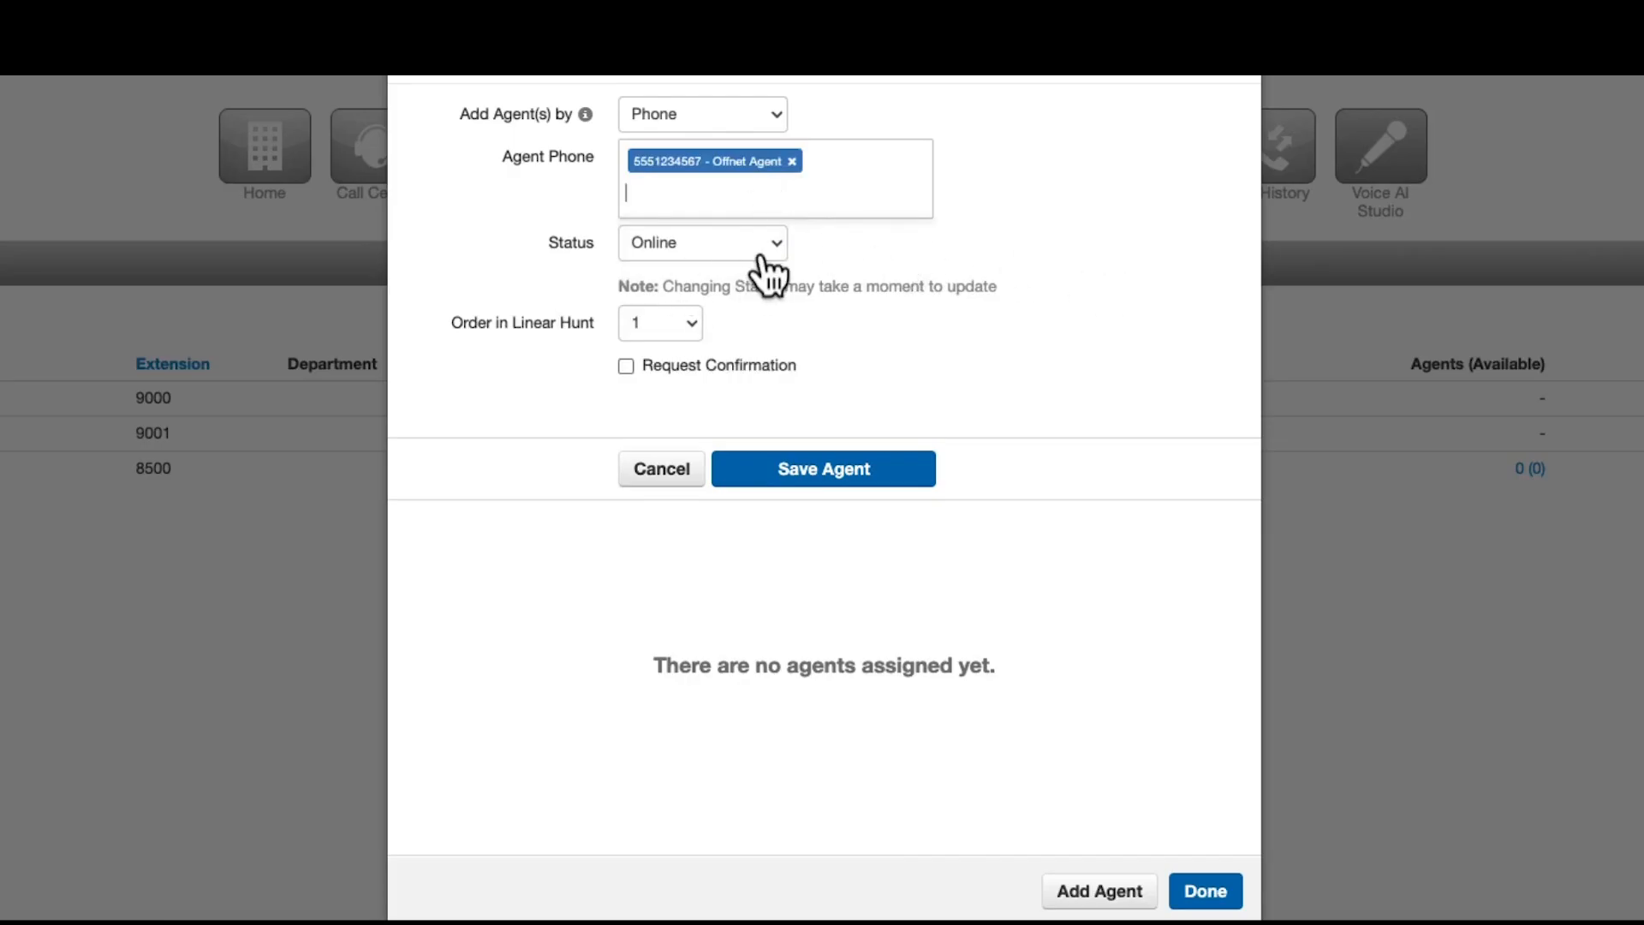
Switch back to adding agents by User, keep the status Online and save the three selected agents.
click(765, 118)
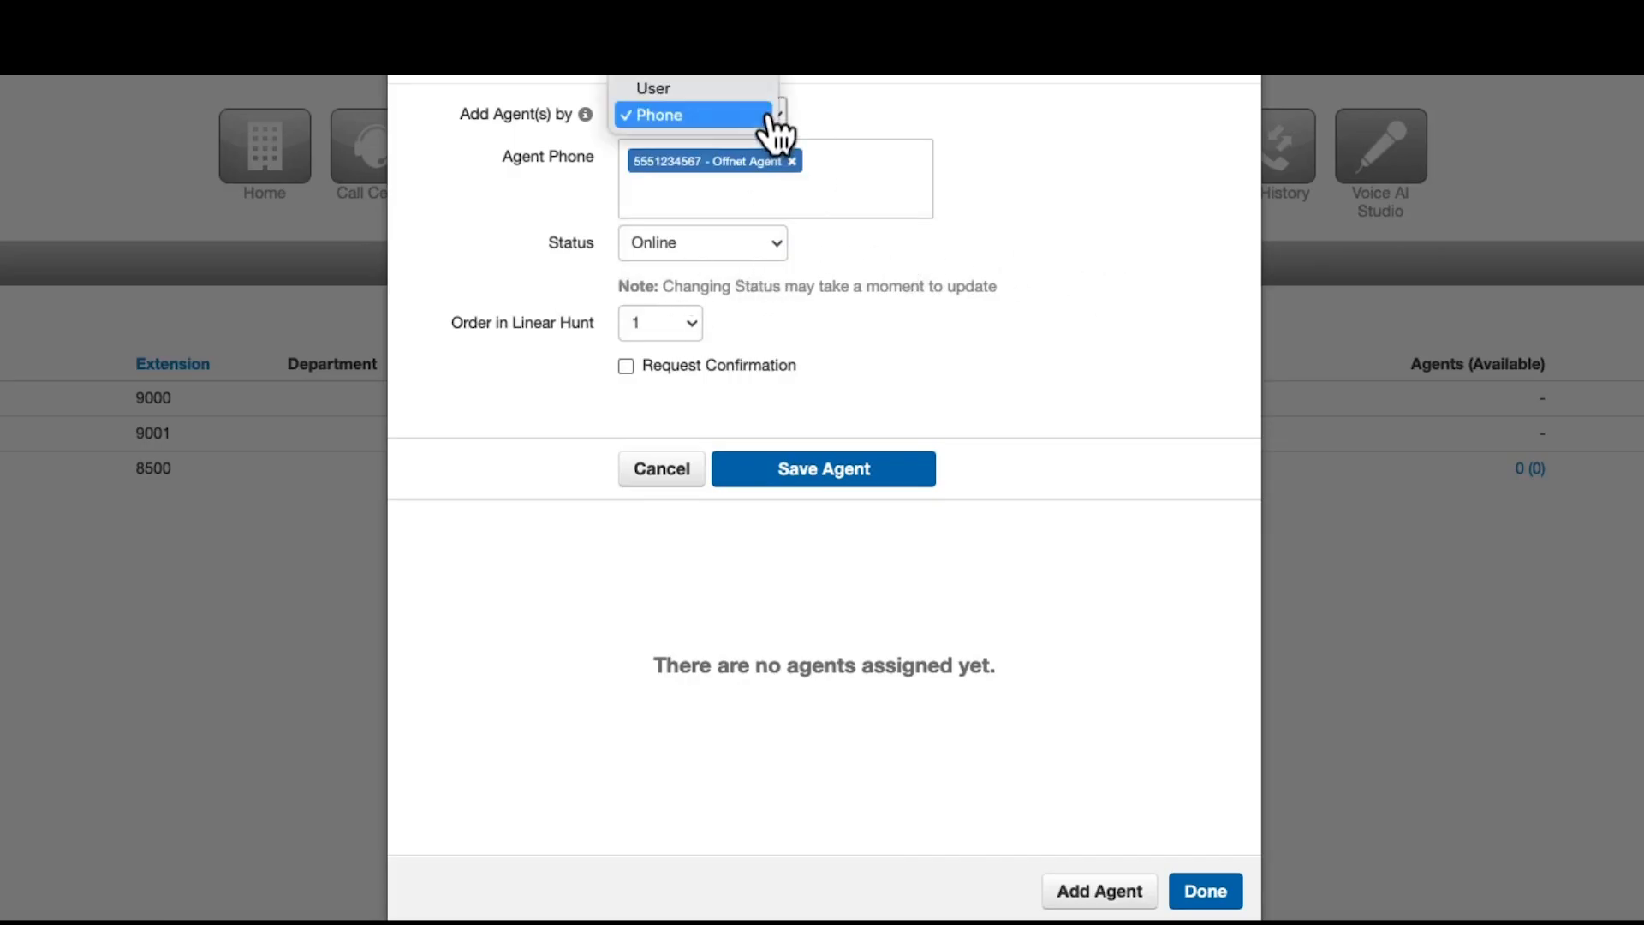
click(723, 112)
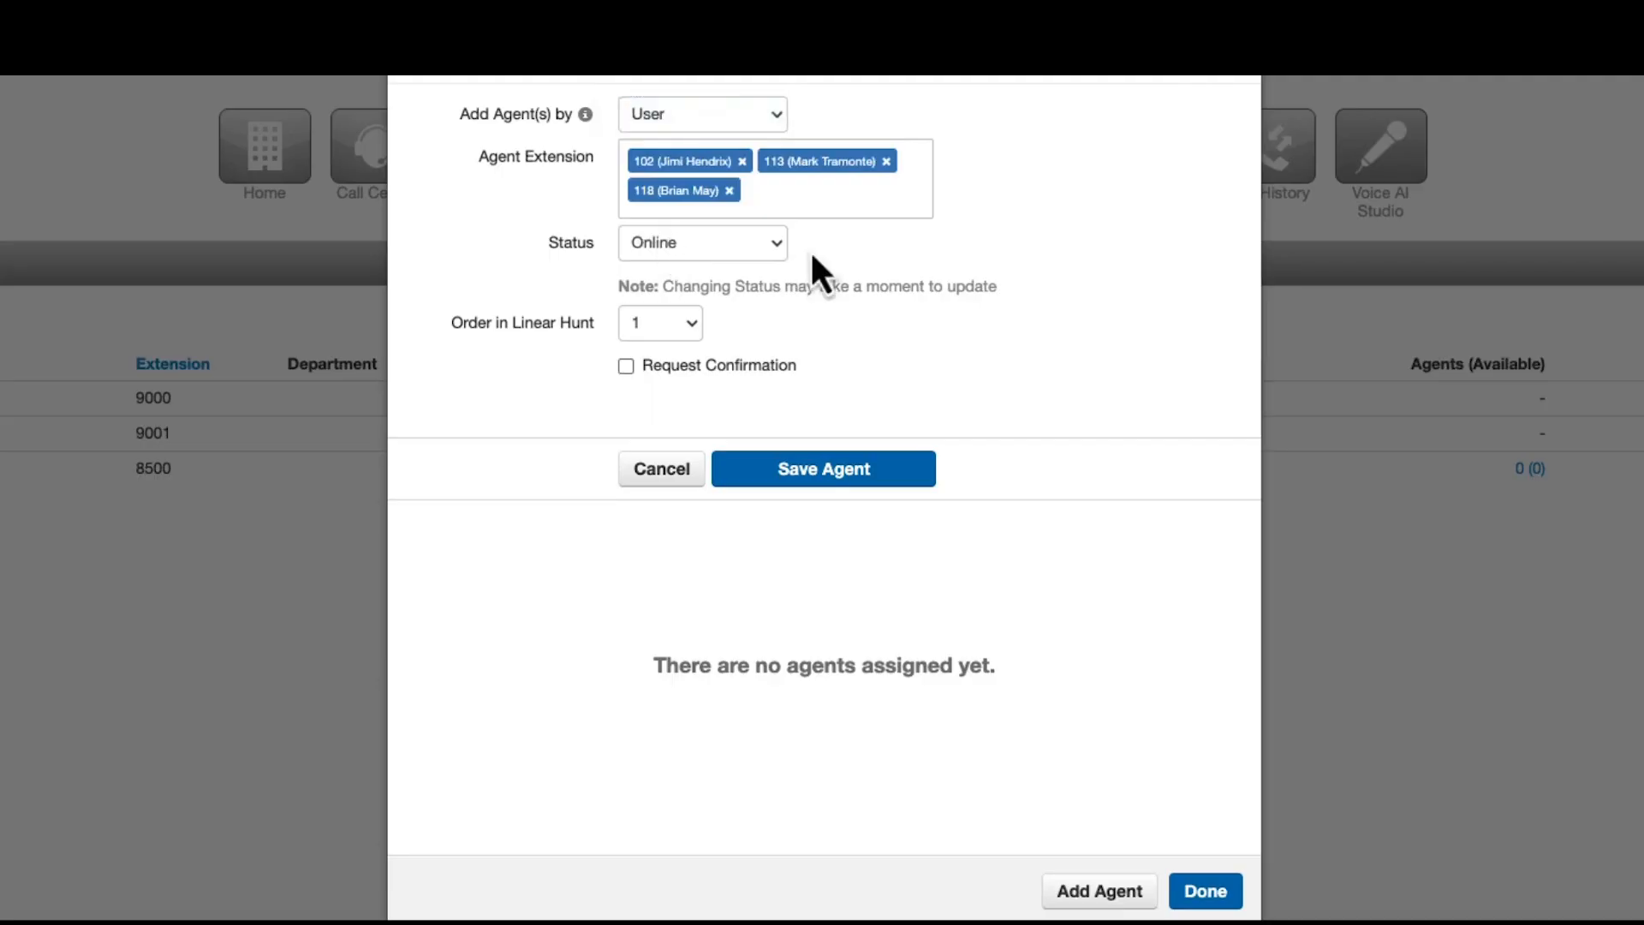
click(775, 248)
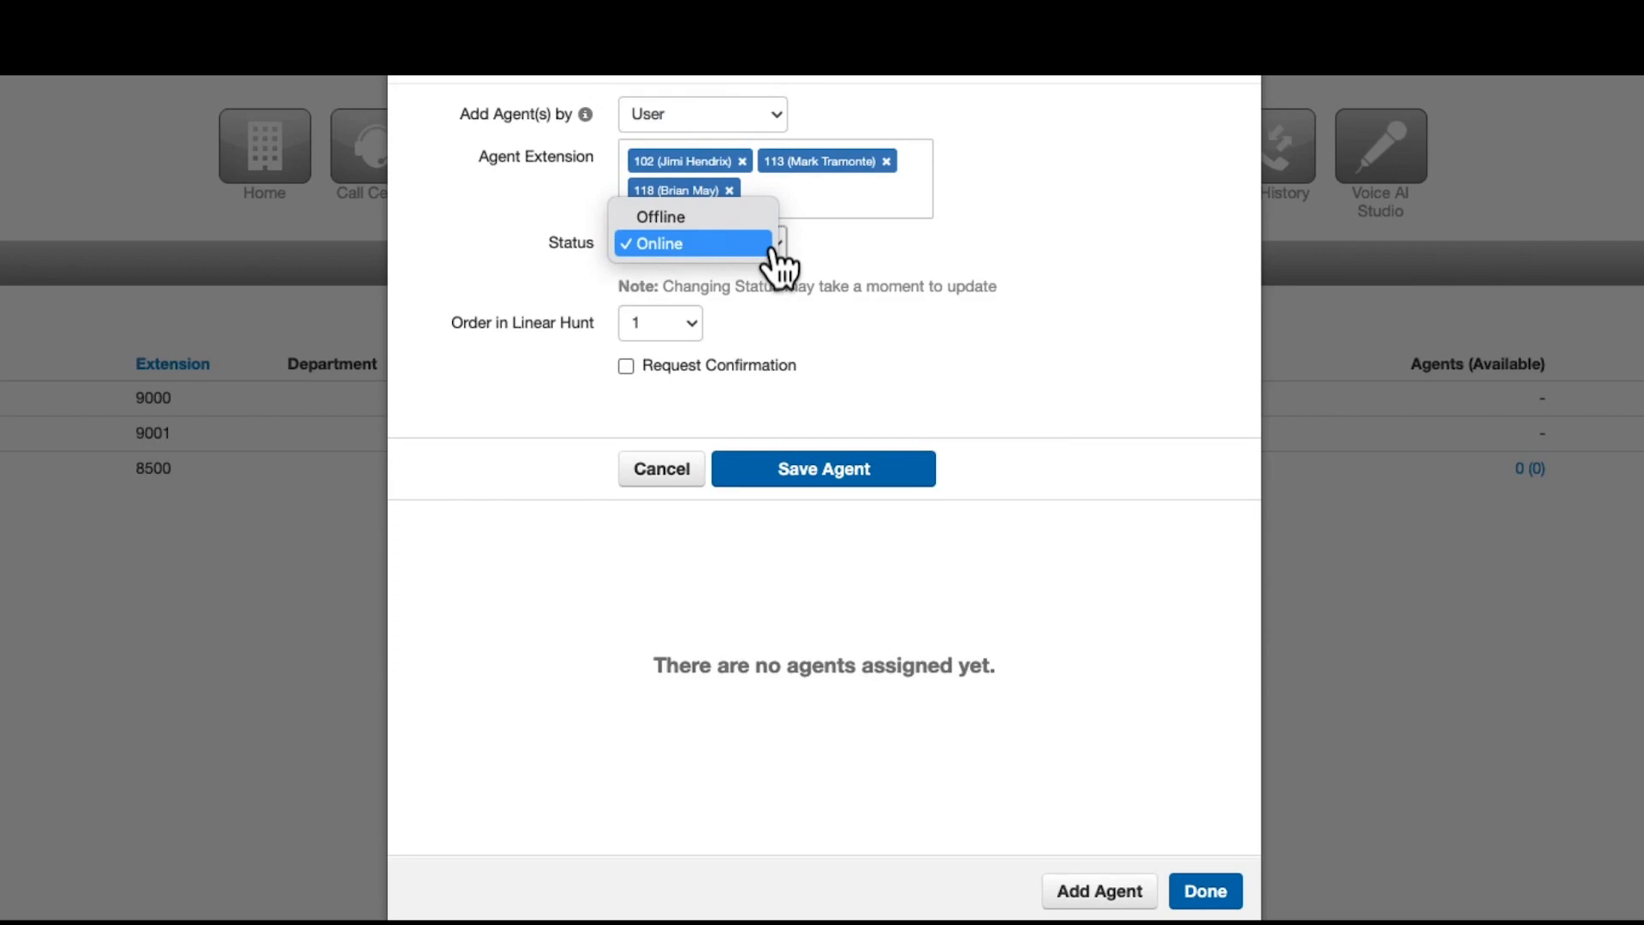
click(881, 269)
click(770, 458)
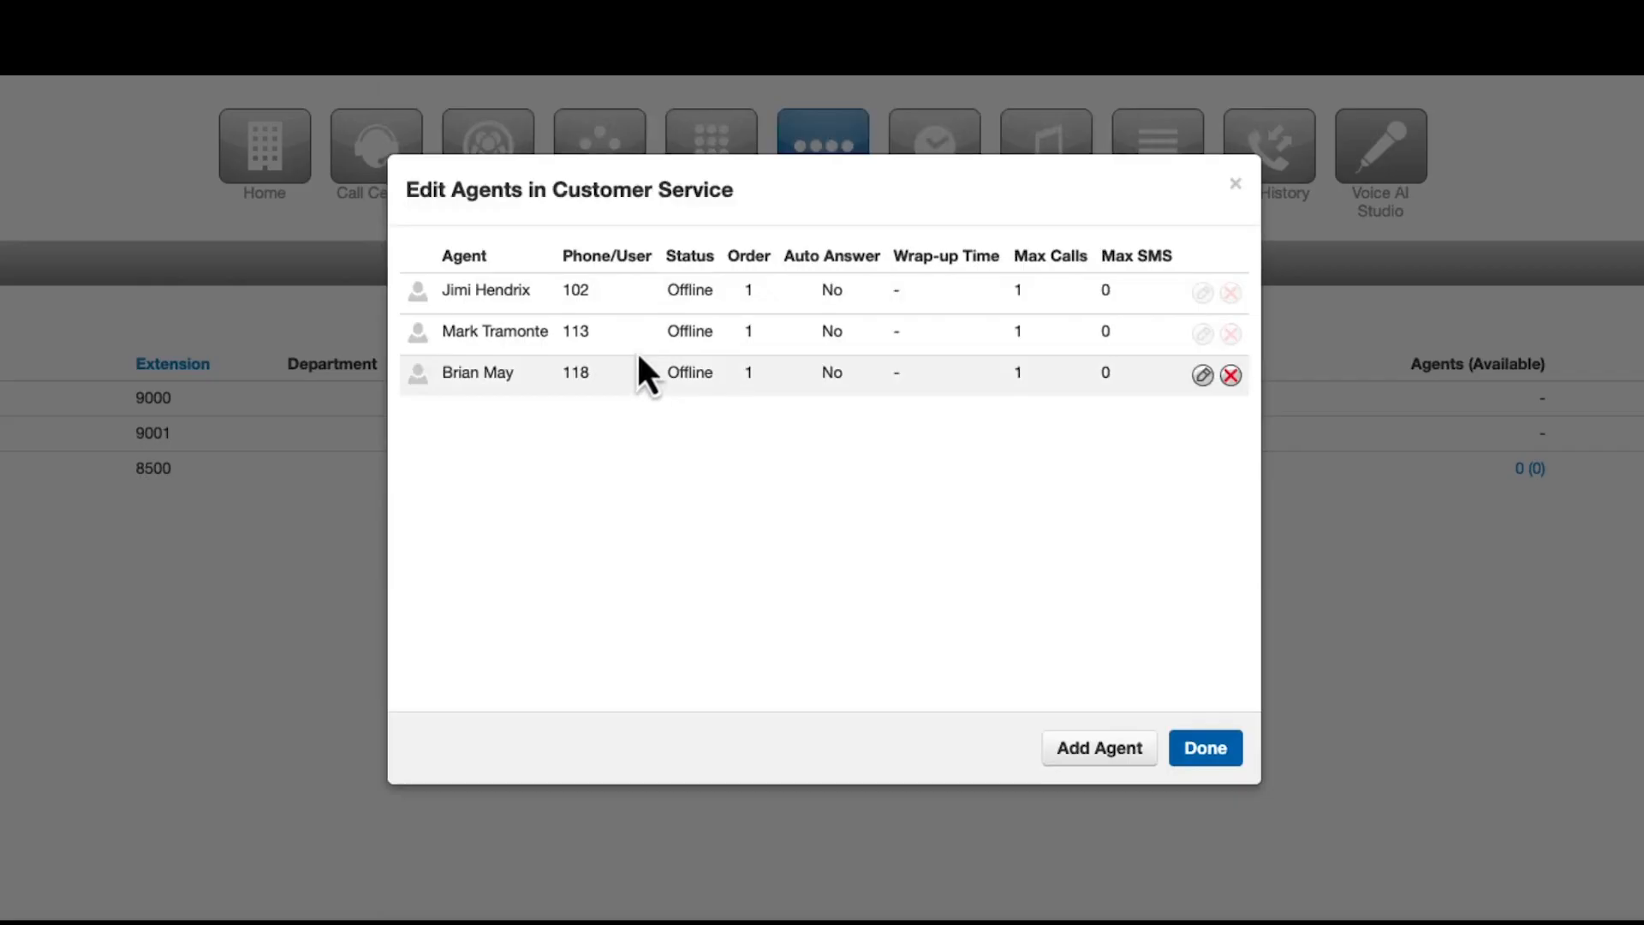
Edit the agent at extension 102 with a 30-second wrap-up time, linear hunt order 1 and queue priority 1, and save.
click(1202, 294)
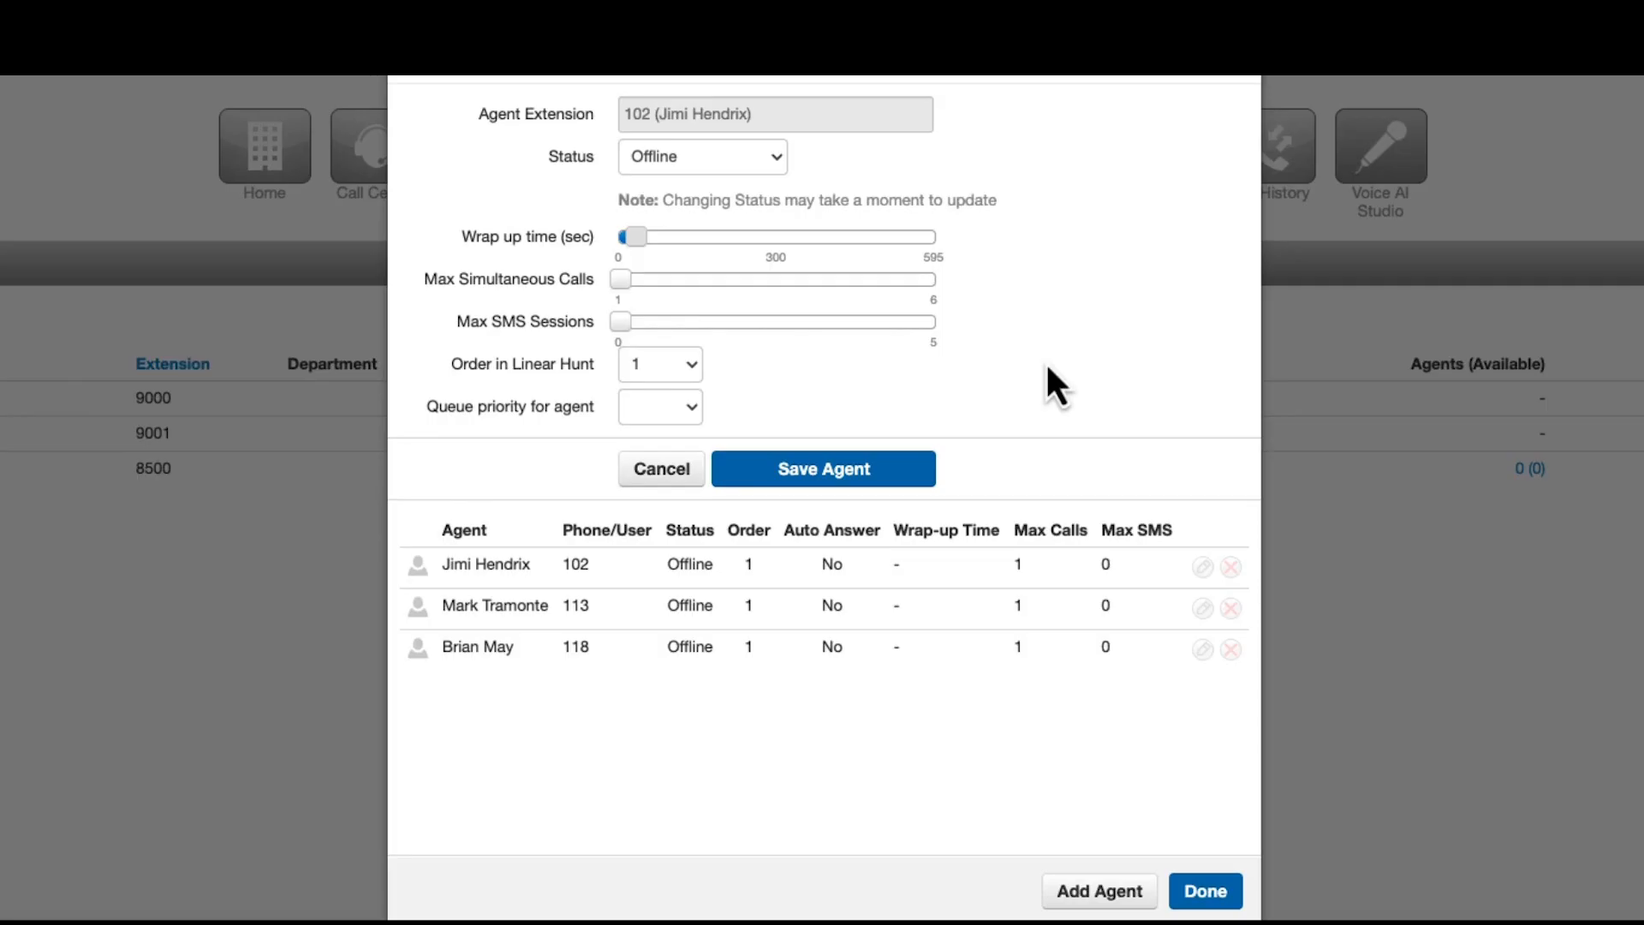
click(660, 364)
scroll(721, 409, down, 2)
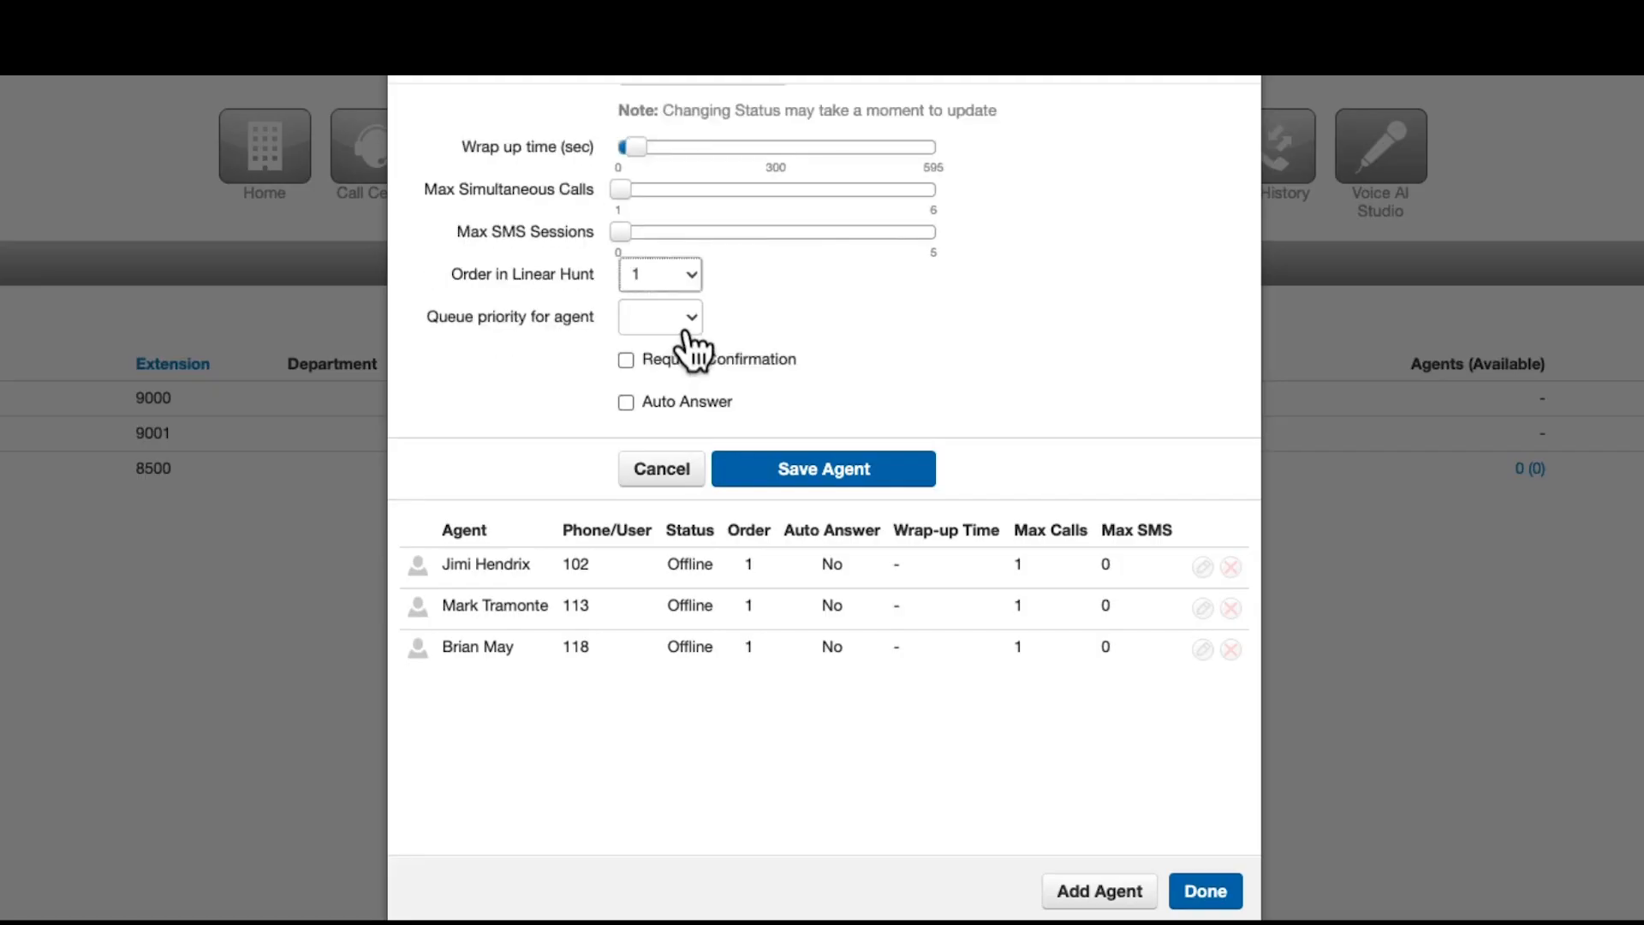
click(684, 324)
click(821, 326)
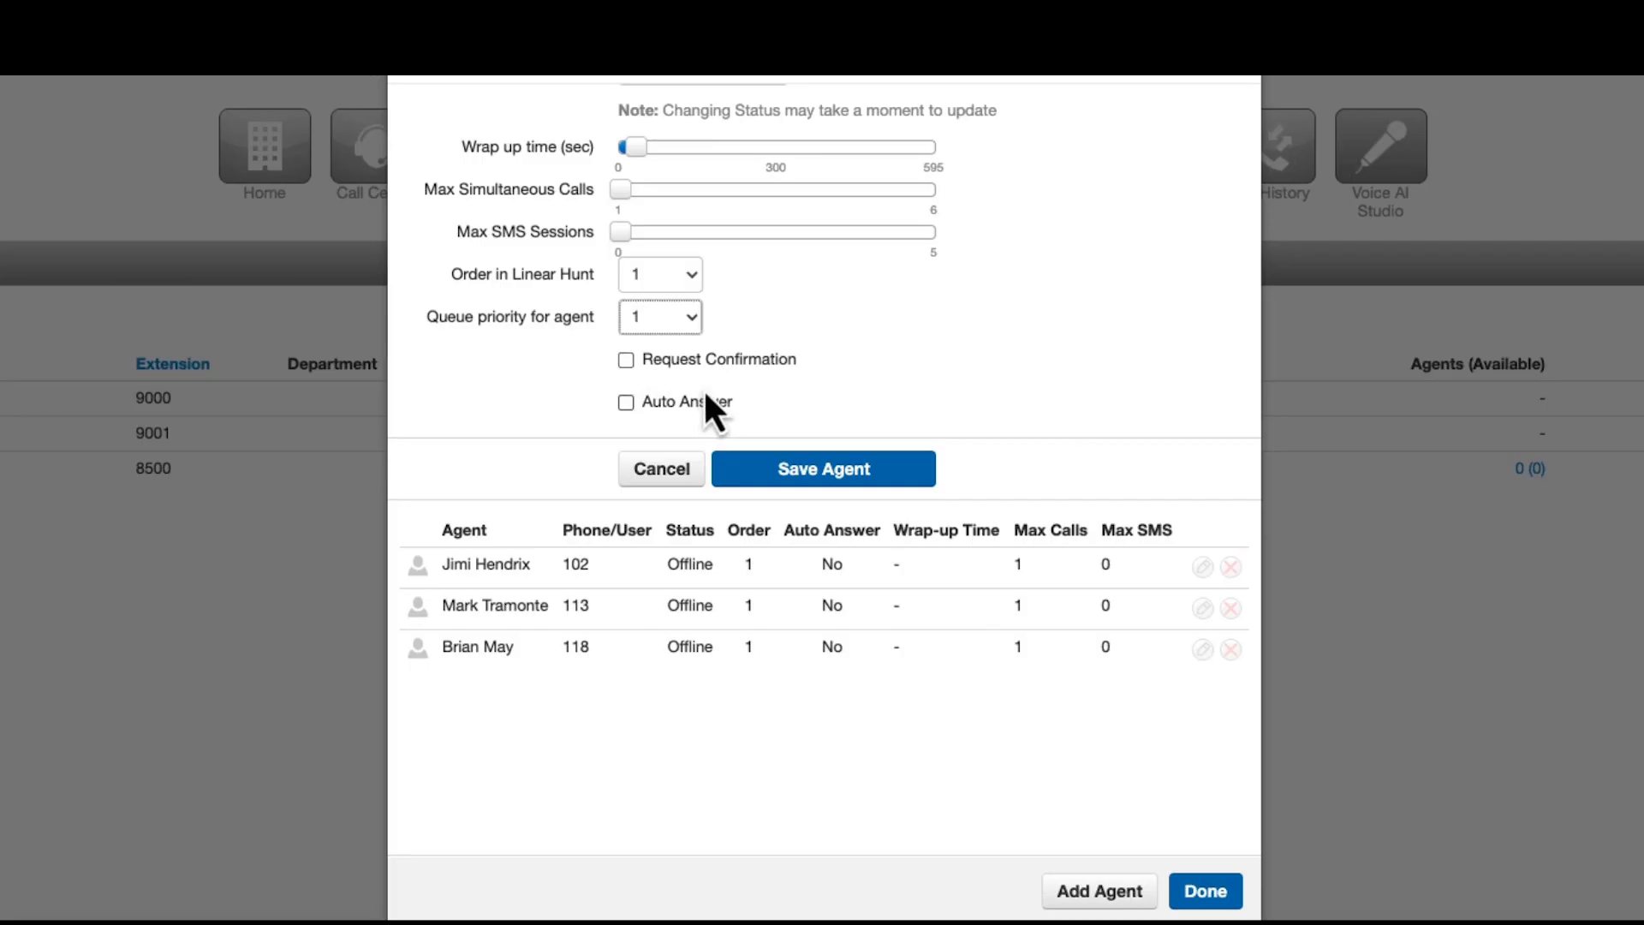
click(822, 479)
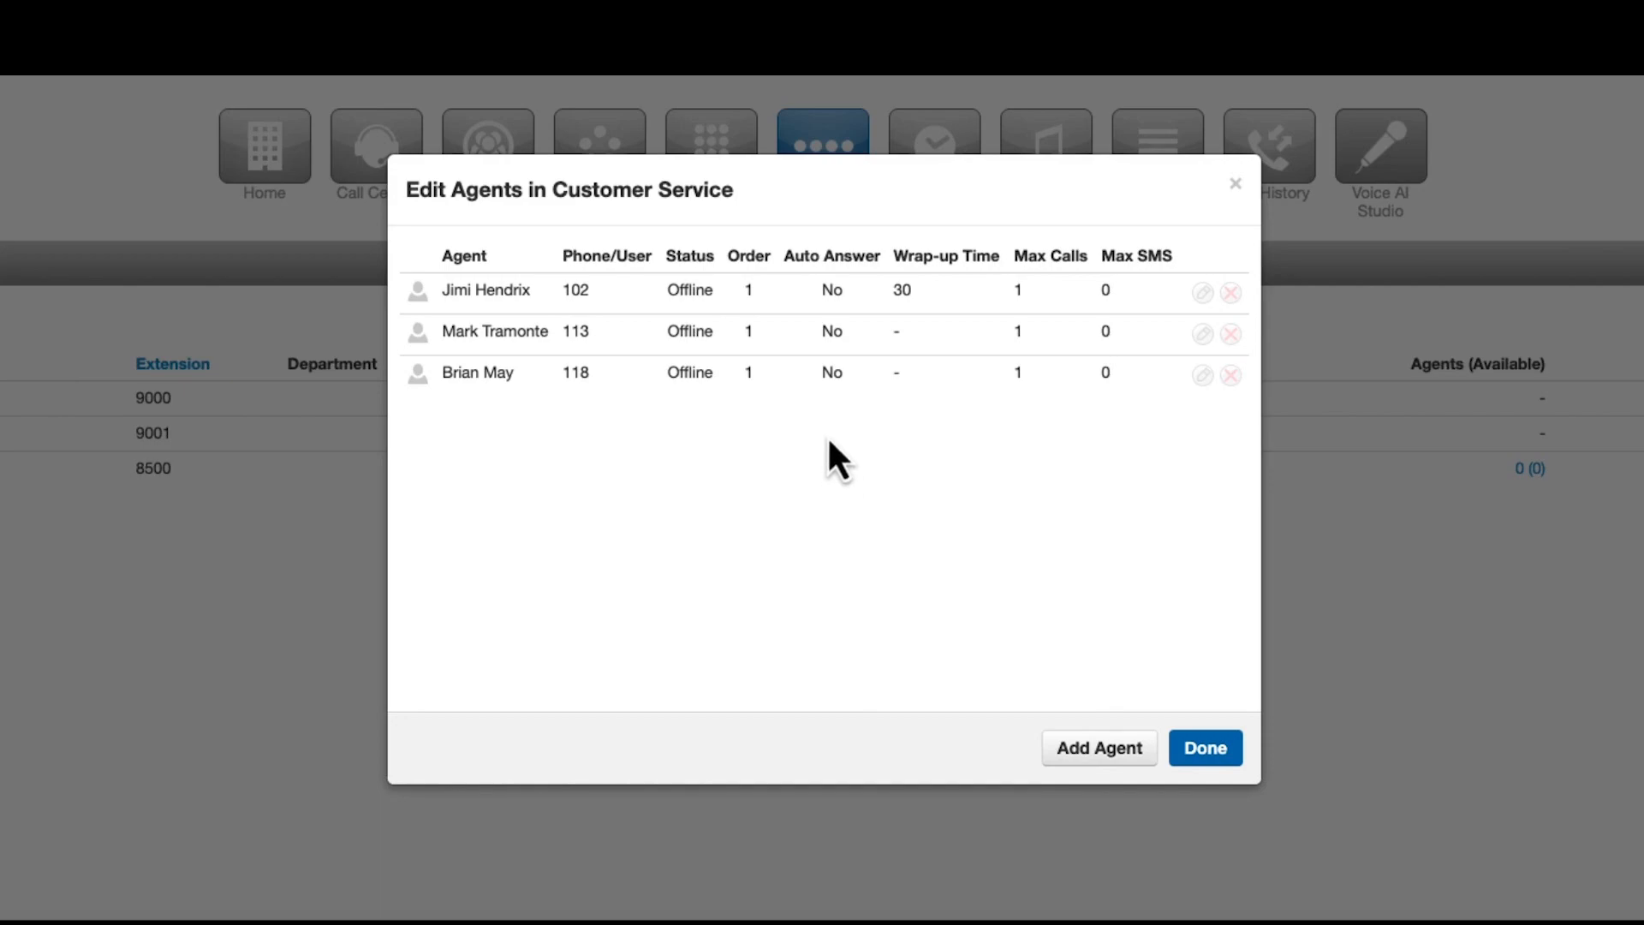
Set the linear hunt order of the agent at extension 113 to 2 and save the agent.
click(1202, 334)
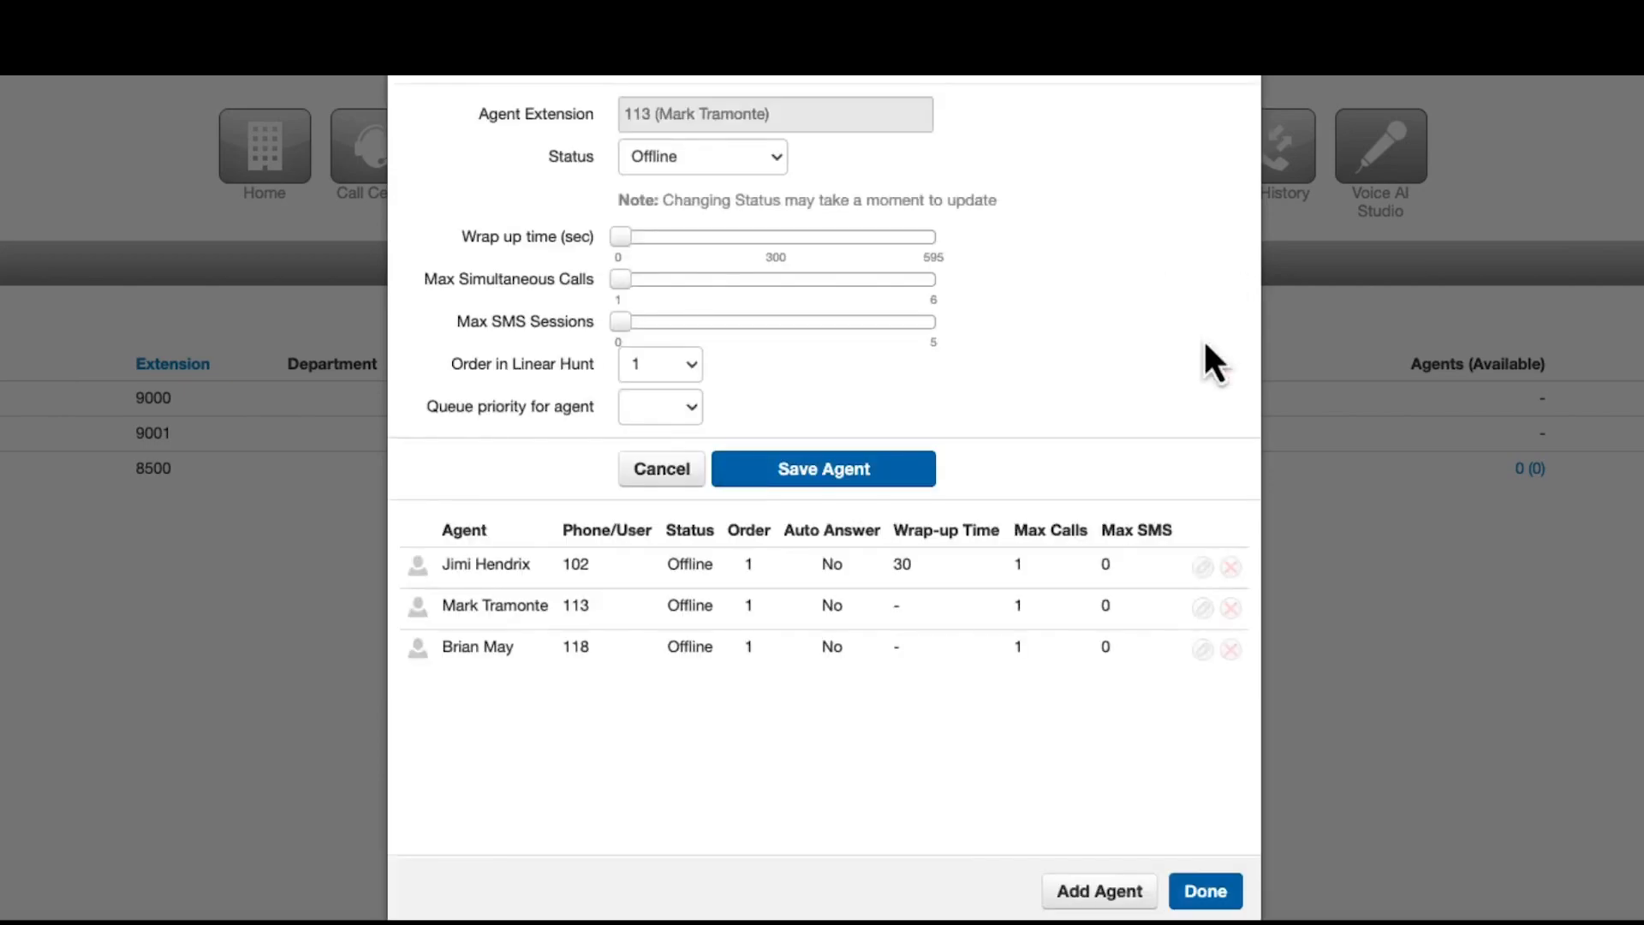
click(659, 372)
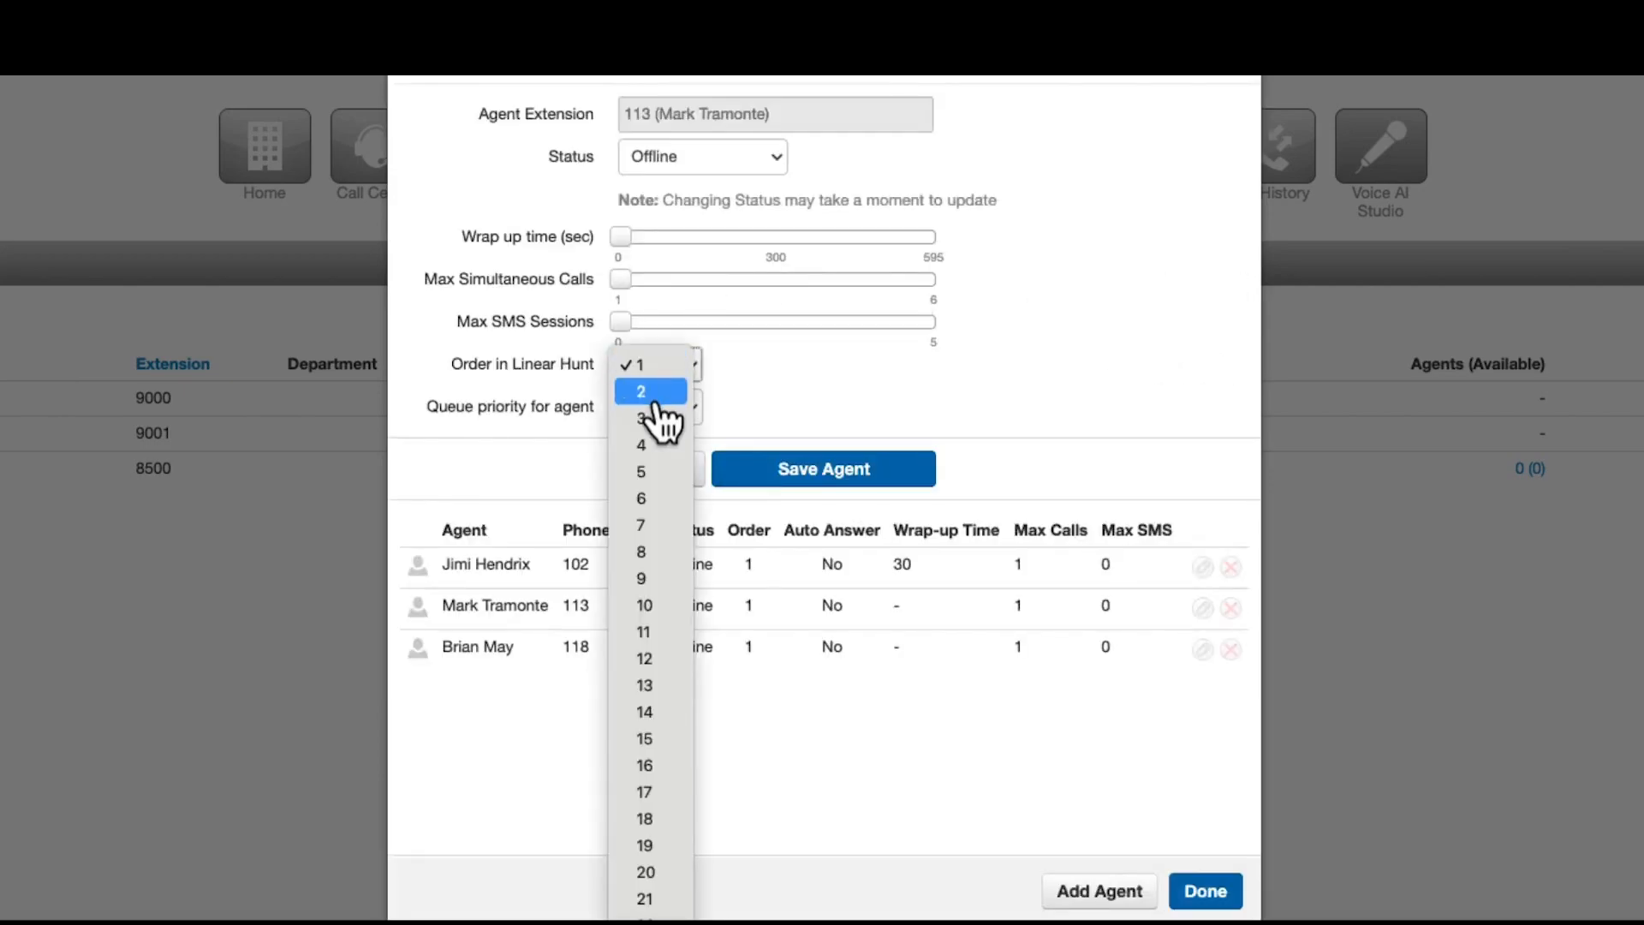
click(655, 394)
click(841, 470)
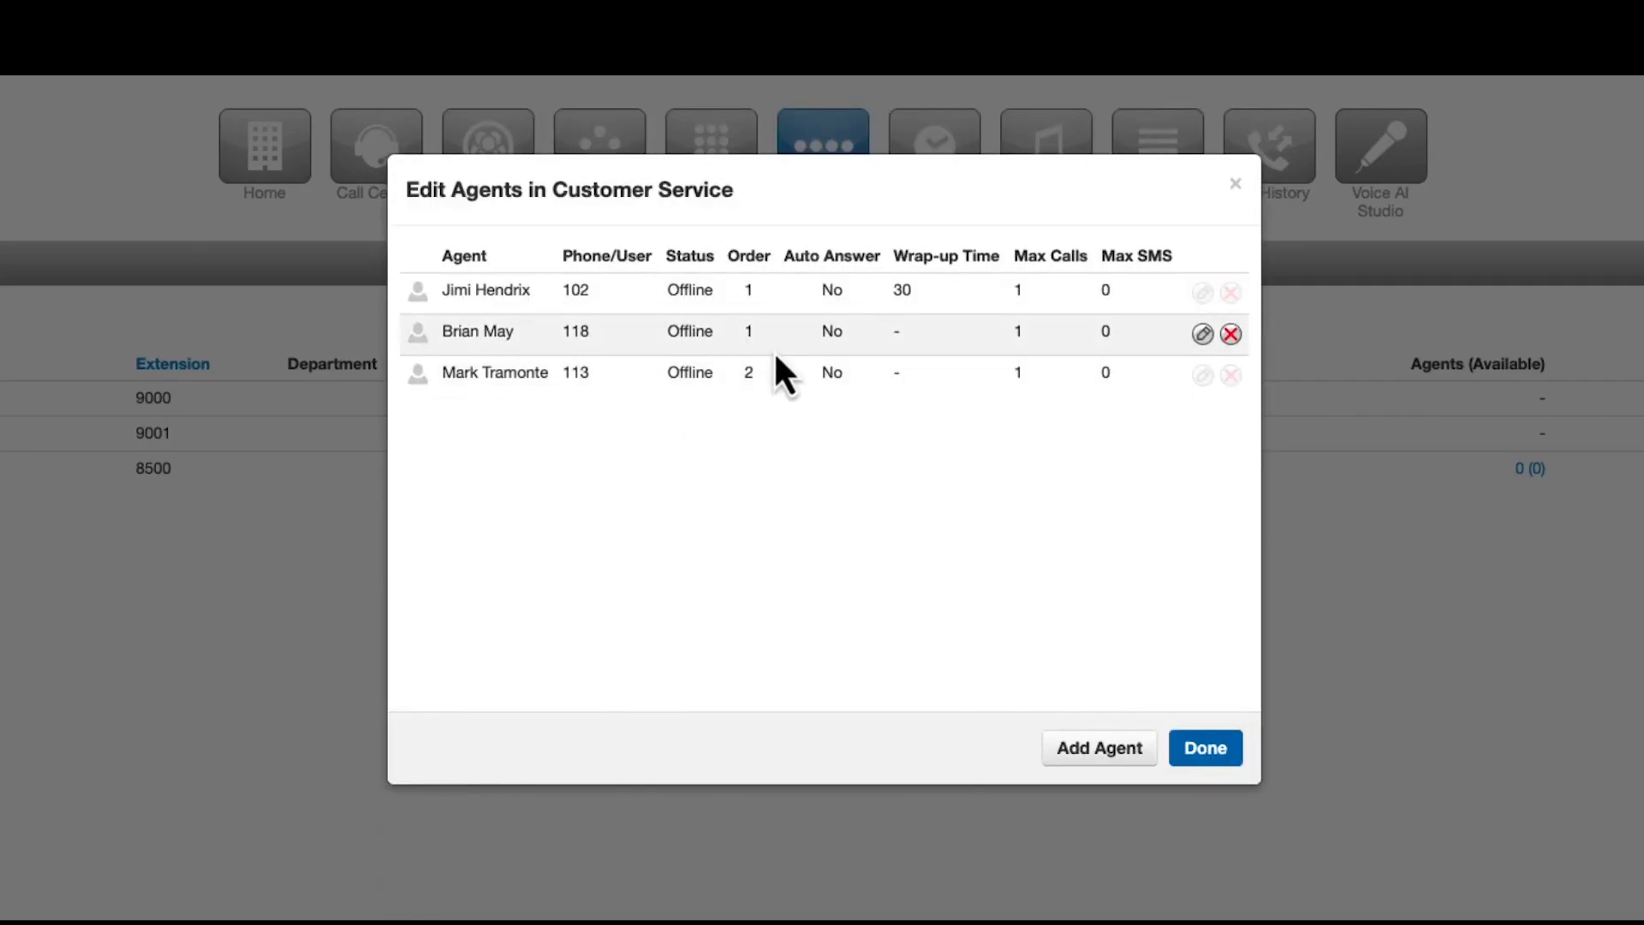
Set the linear hunt order of the agent at extension 118 to 3, save it and finish editing the queue's agents.
click(1202, 334)
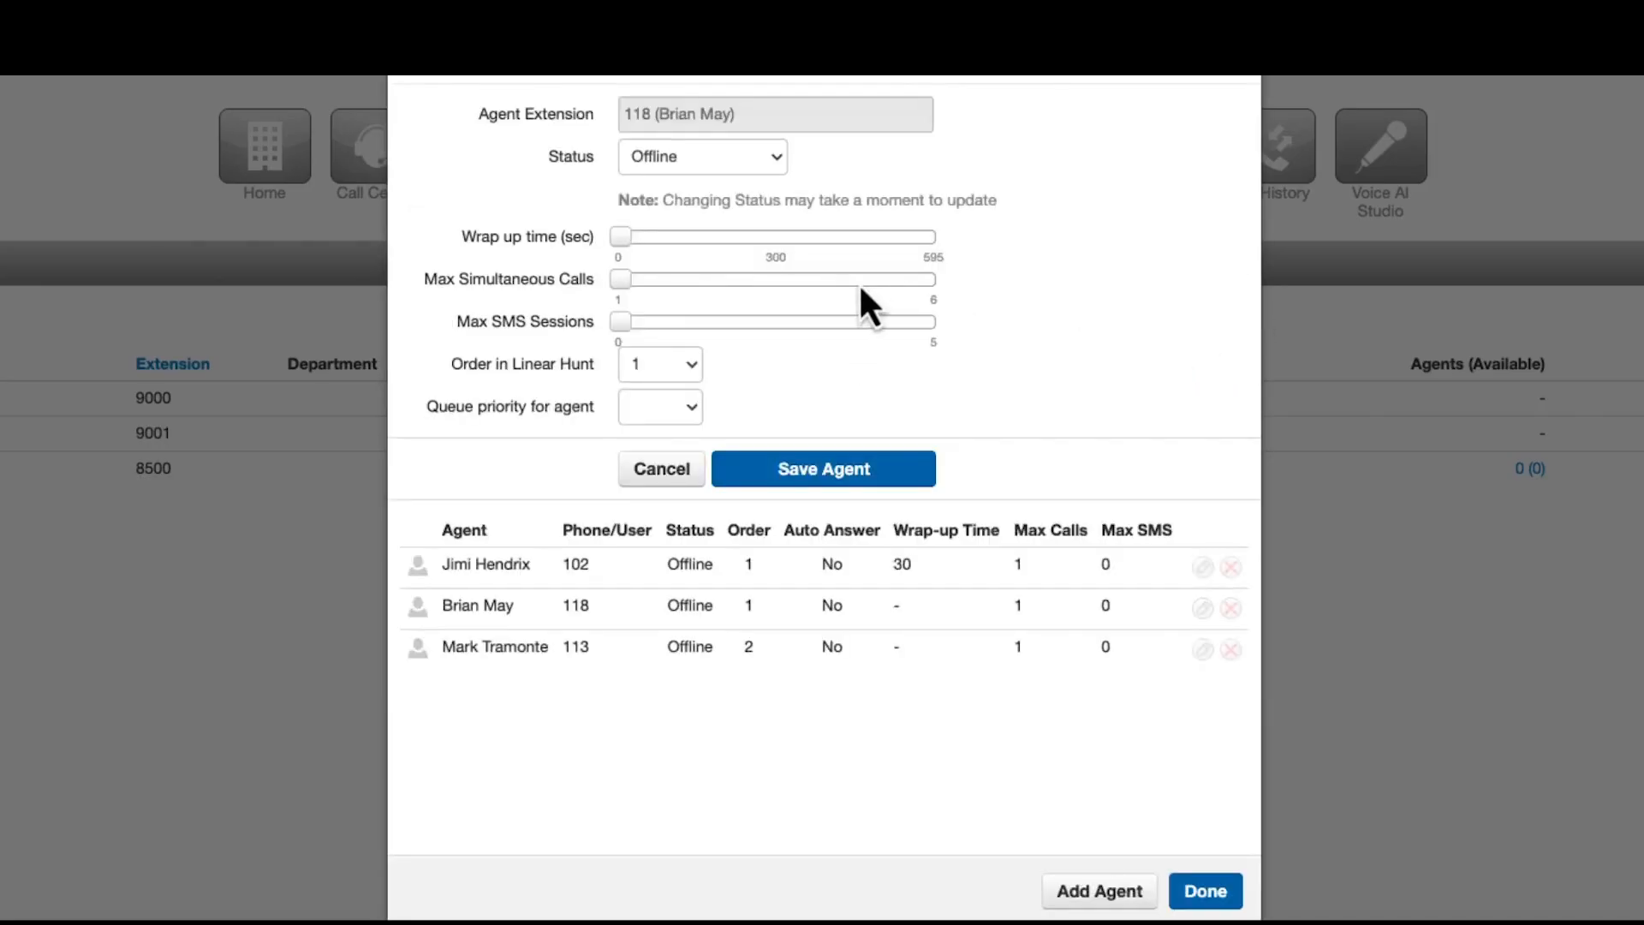
click(678, 375)
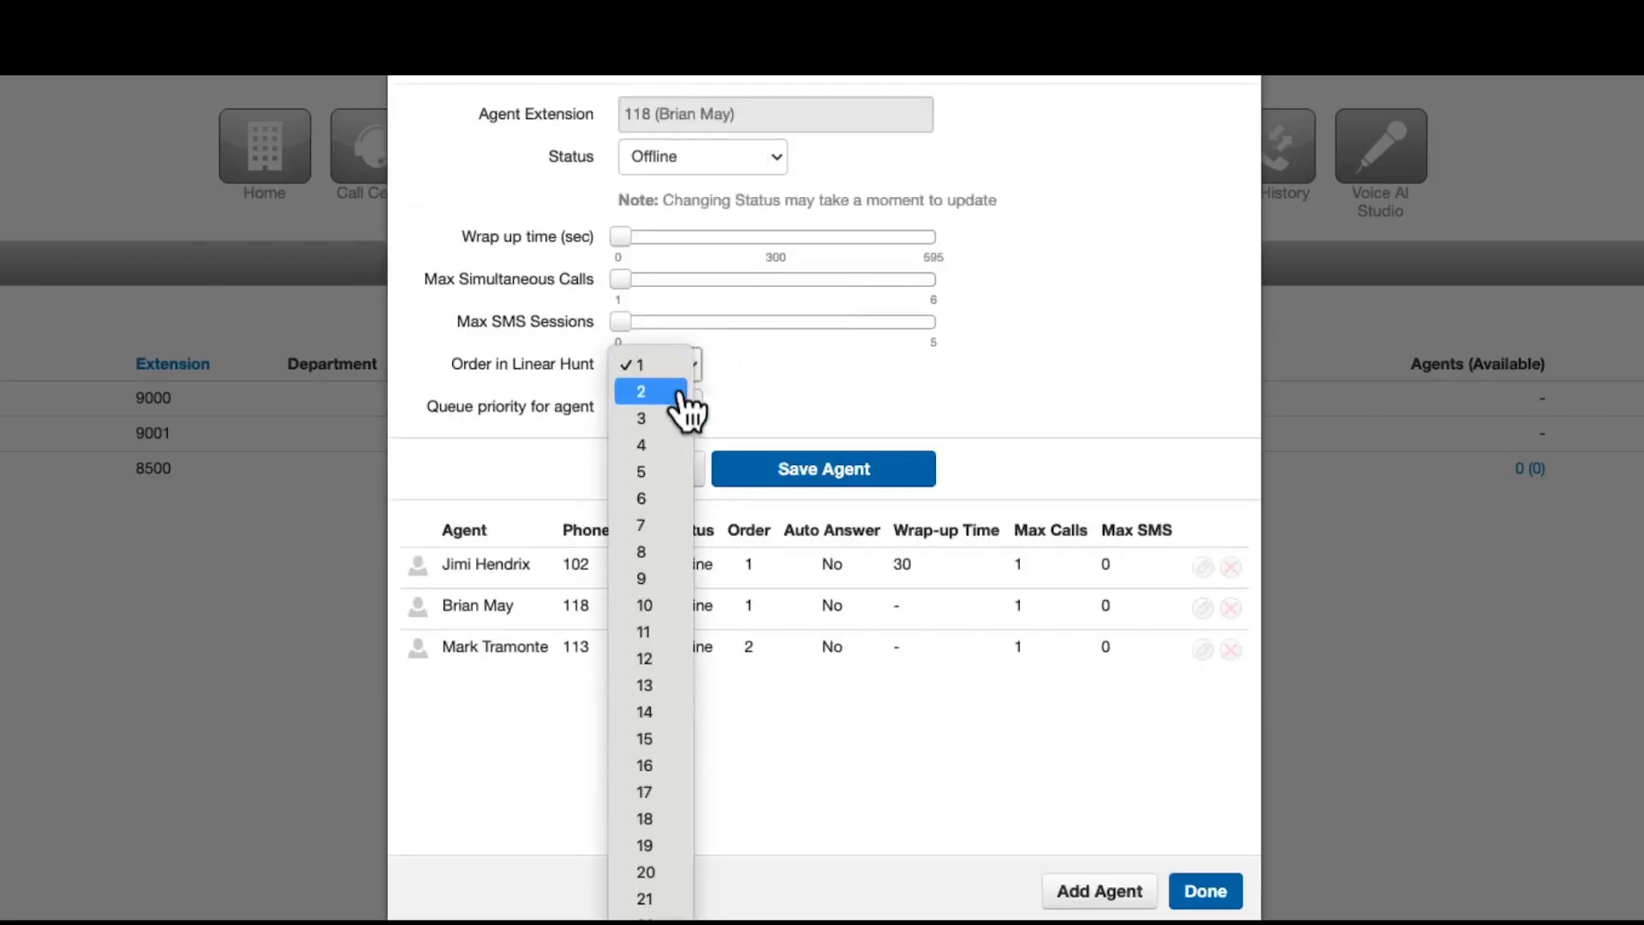
click(662, 425)
click(824, 468)
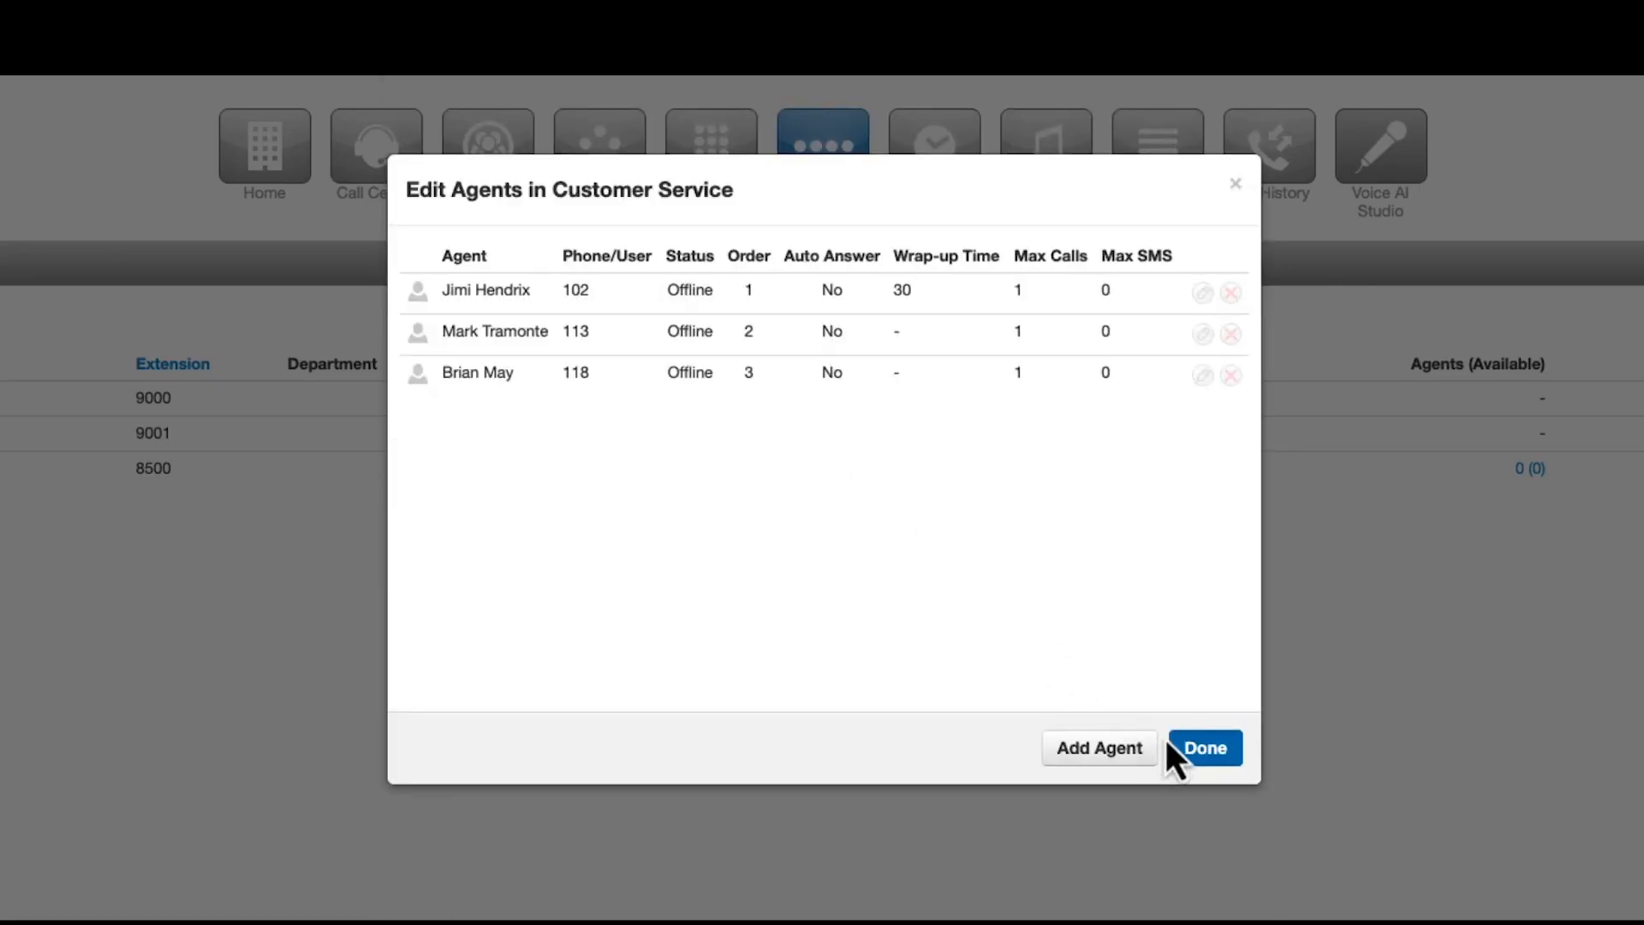
click(1216, 753)
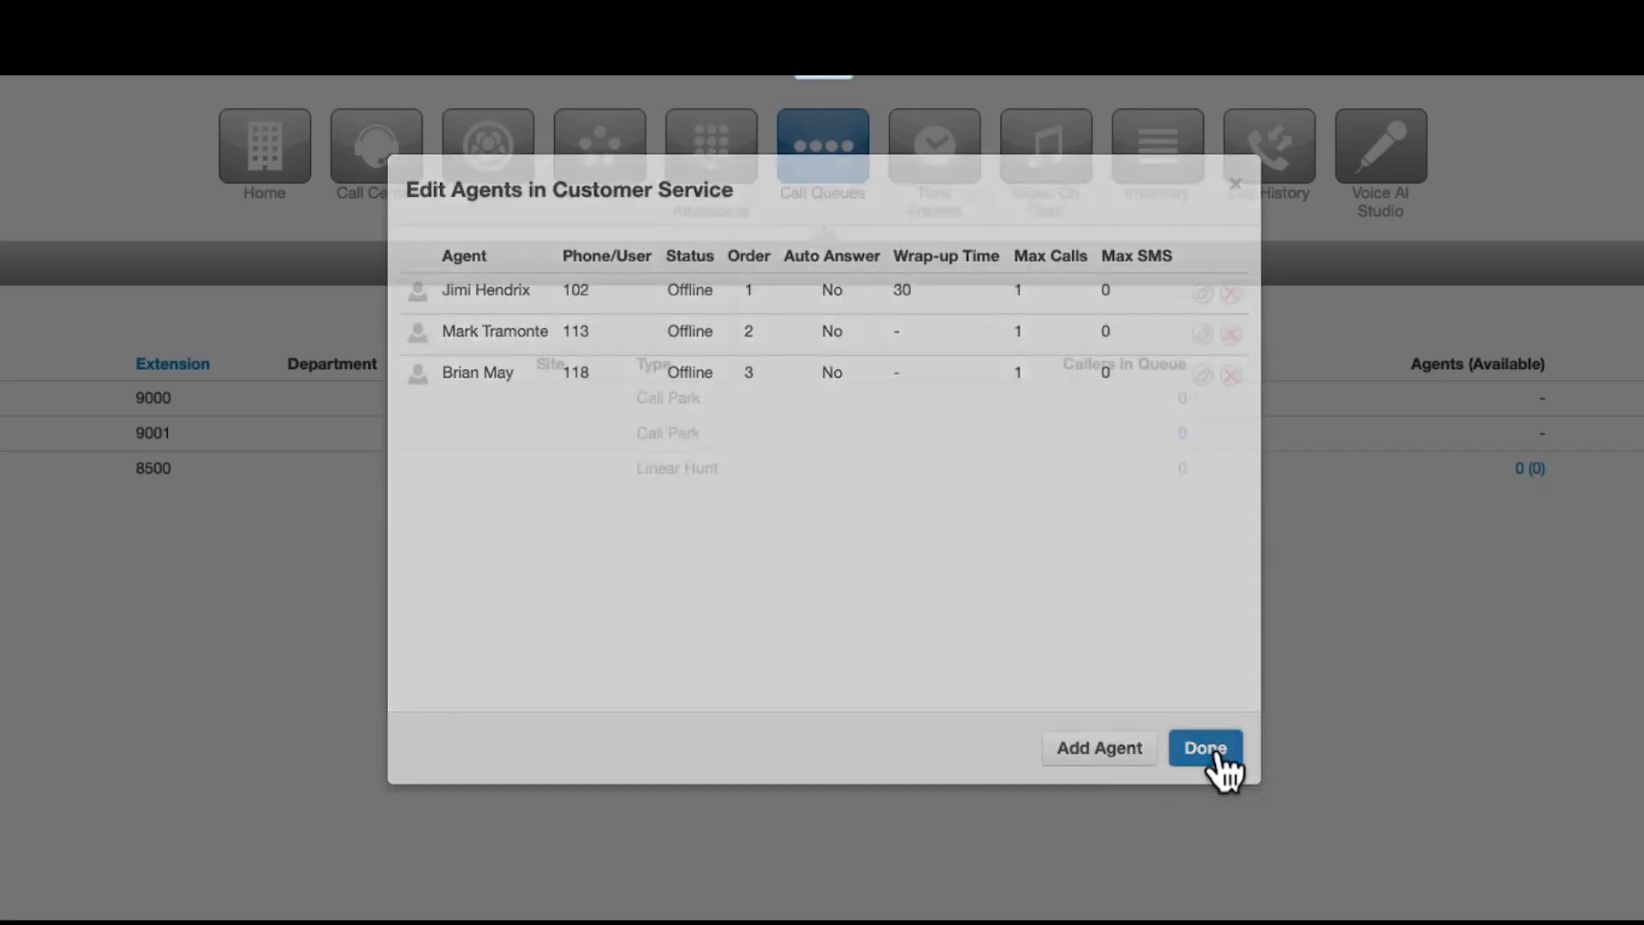